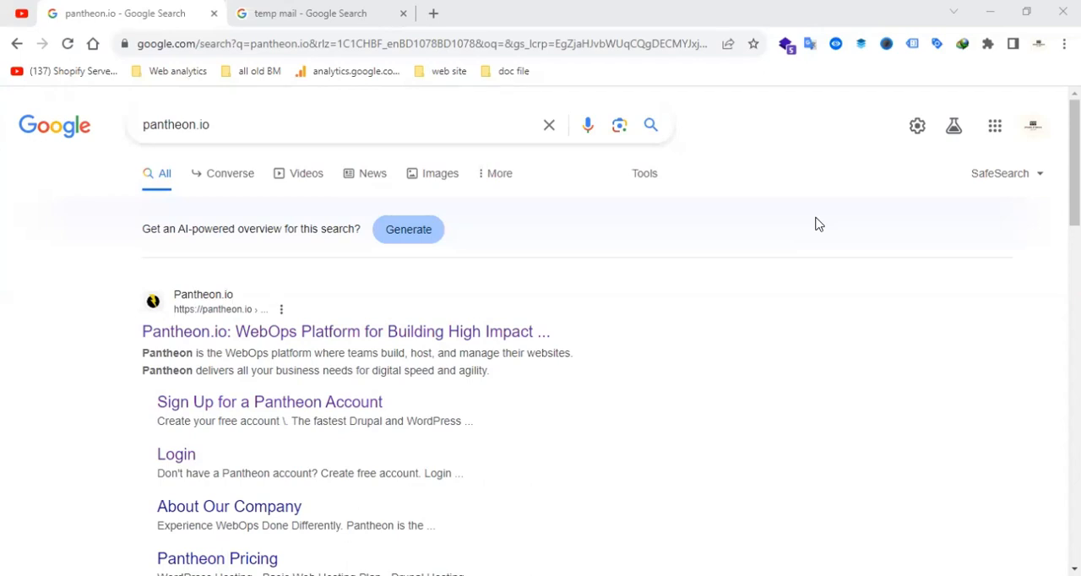
- Open the Pantheon website from the search results and go to its free account registration form
{"action": "left_click", "coordinate": [408, 334]}
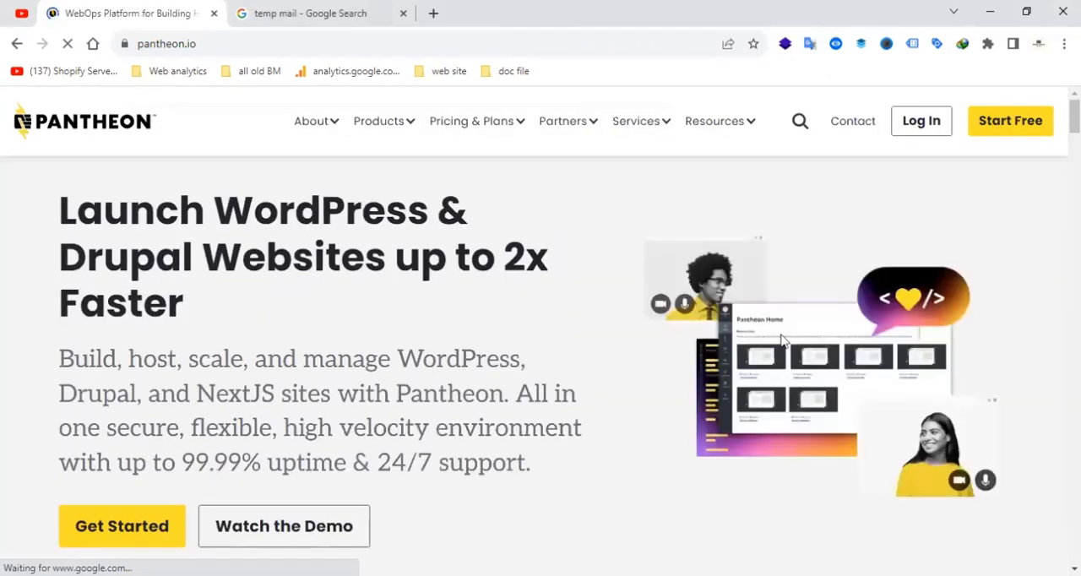
{"action": "left_click", "coordinate": [1014, 122]}
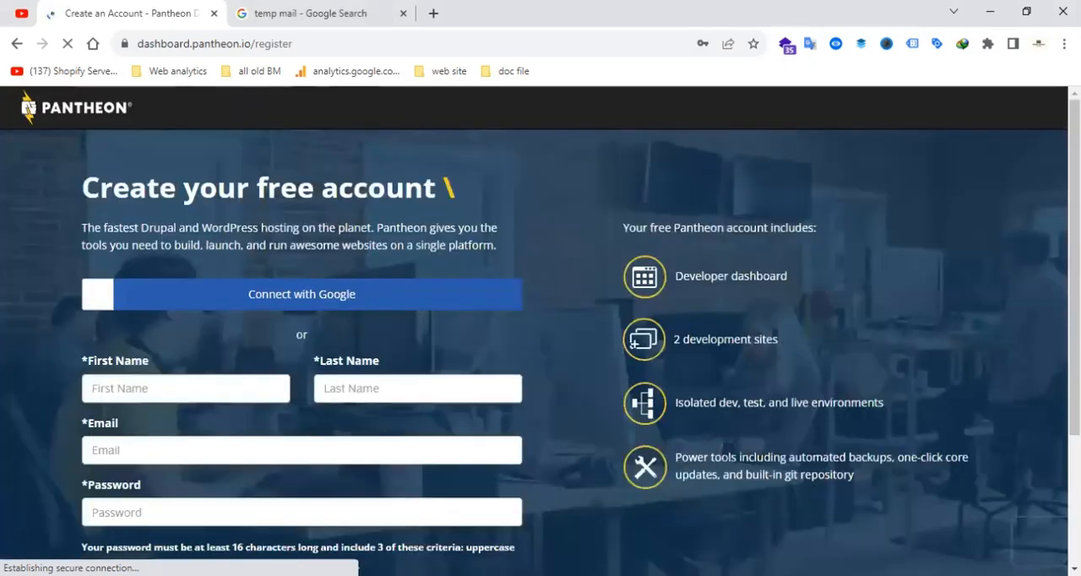
{"action": "scroll", "coordinate": [510, 287], "scroll_direction": "down", "scroll_amount": 1}
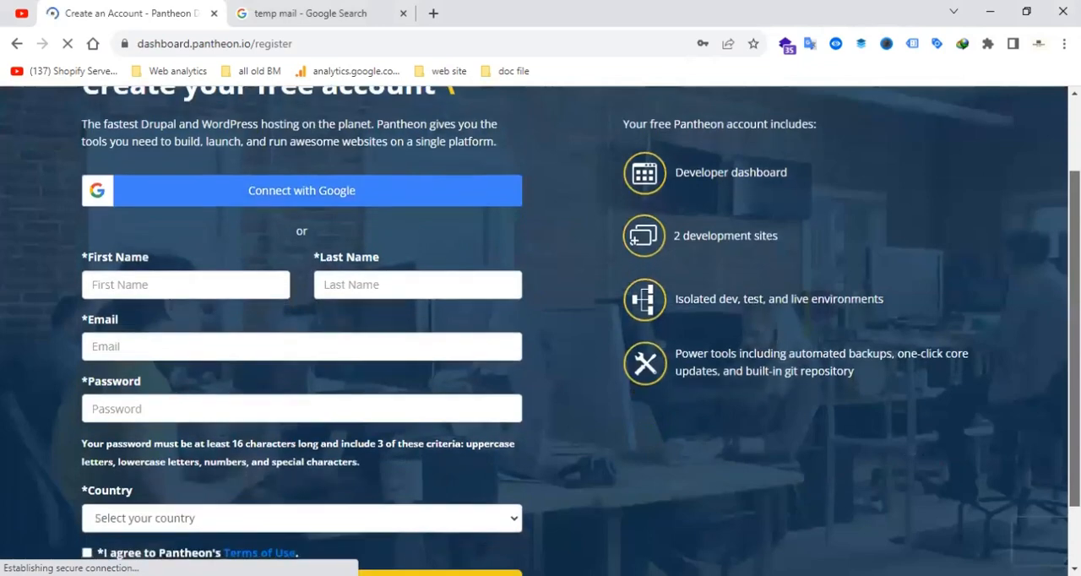
{"action": "left_click", "coordinate": [295, 349]}
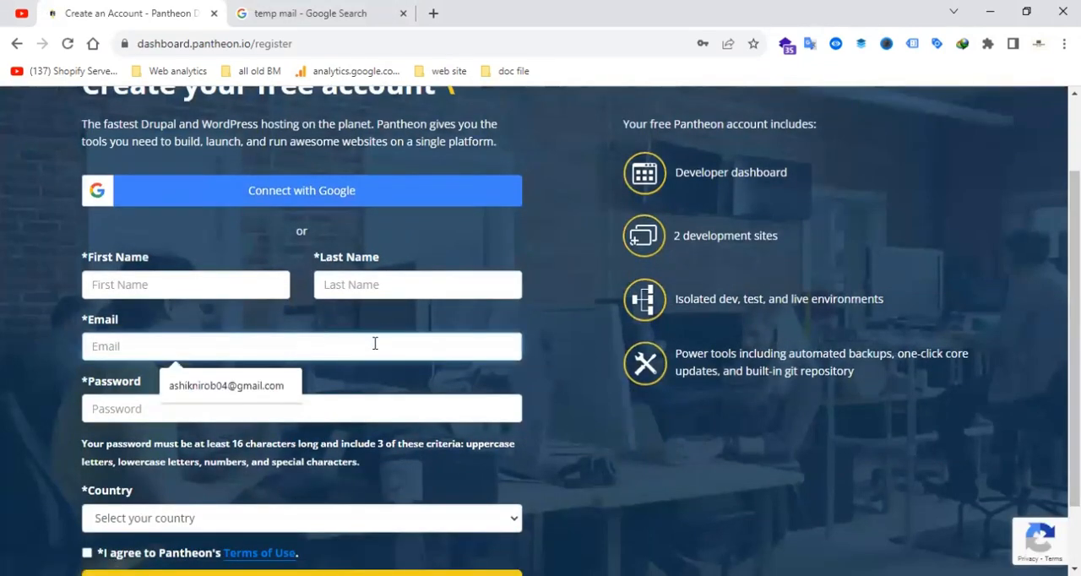
{"action": "left_click", "coordinate": [192, 284]}
{"action": "left_click", "coordinate": [410, 348]}
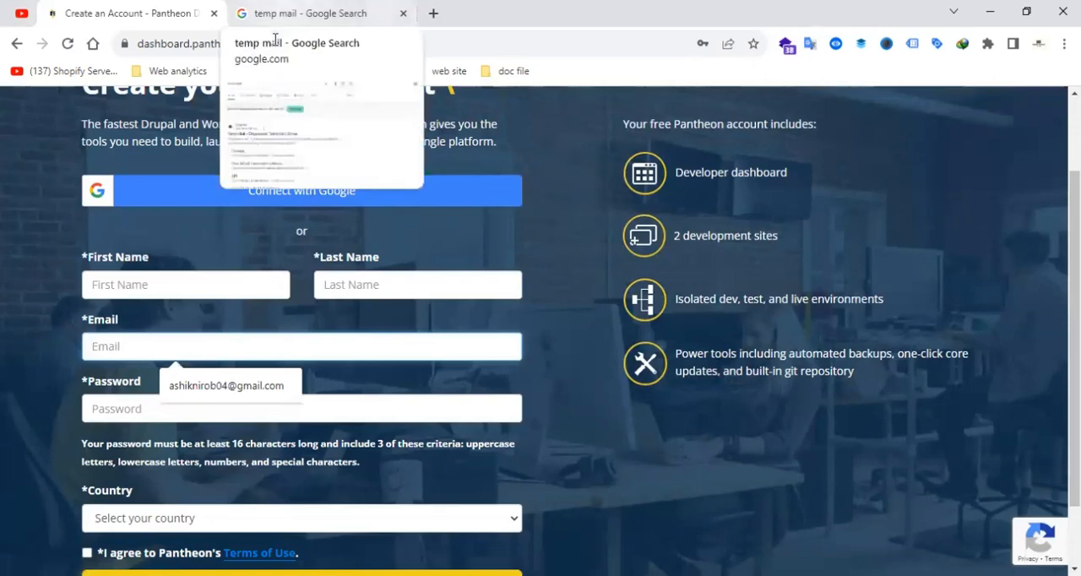
- Open the Temp Mail site from the temp mail search results and copy the generated temporary email address
{"action": "left_click", "coordinate": [291, 14]}
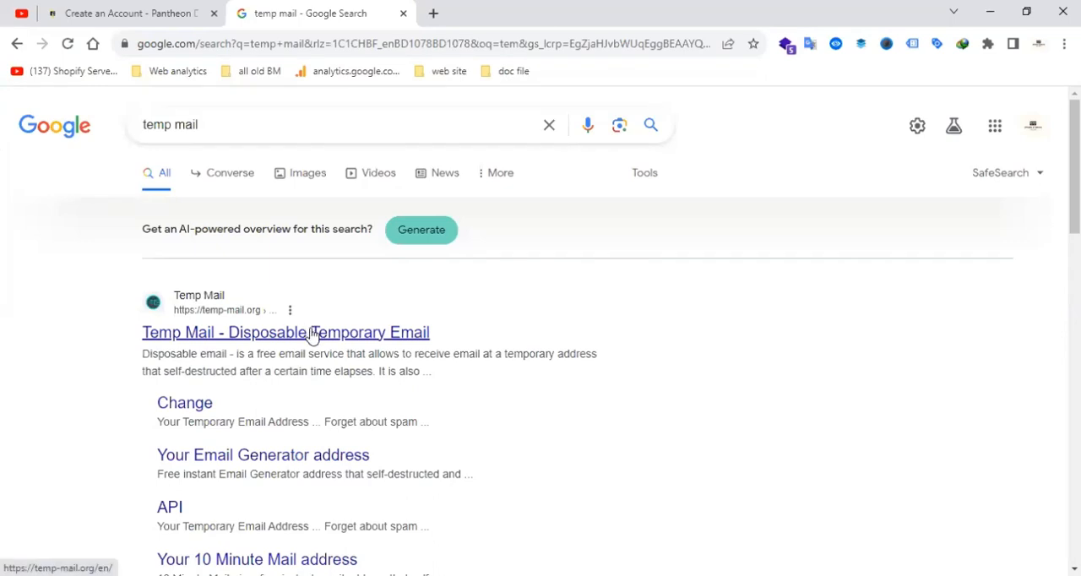
{"action": "left_click", "coordinate": [314, 333]}
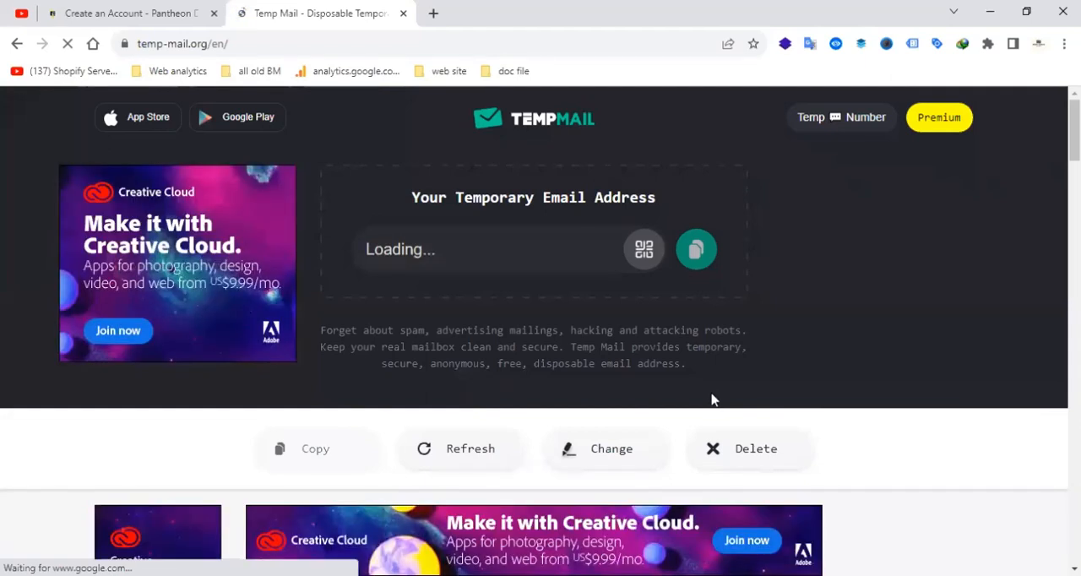
{"action": "left_click", "coordinate": [696, 250]}
{"action": "key", "text": "ctrl+c"}
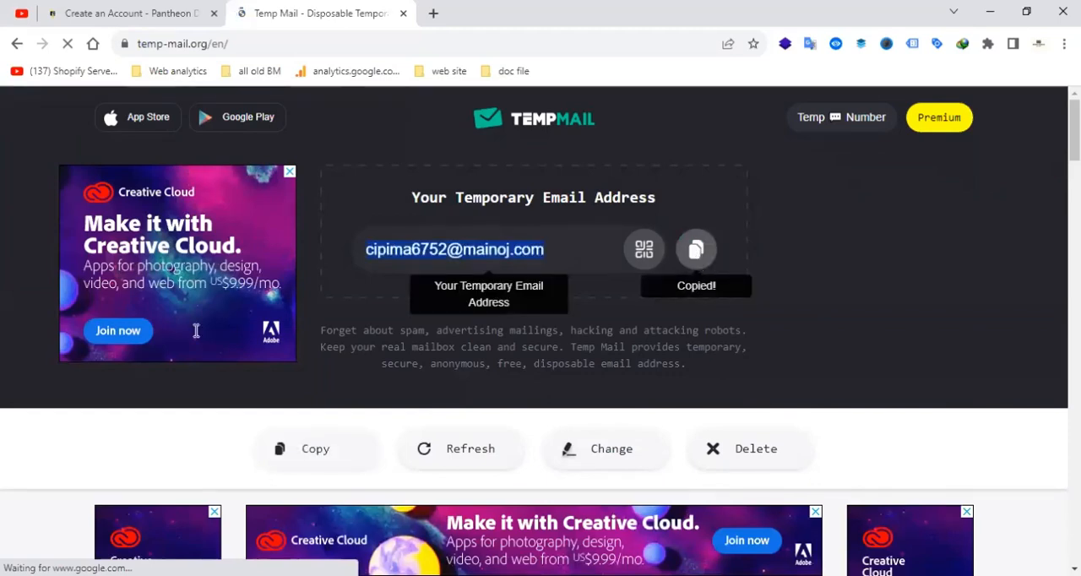
- Return to the Pantheon registration form and reload the page
{"action": "key", "text": "ctrl+shift+Tab"}
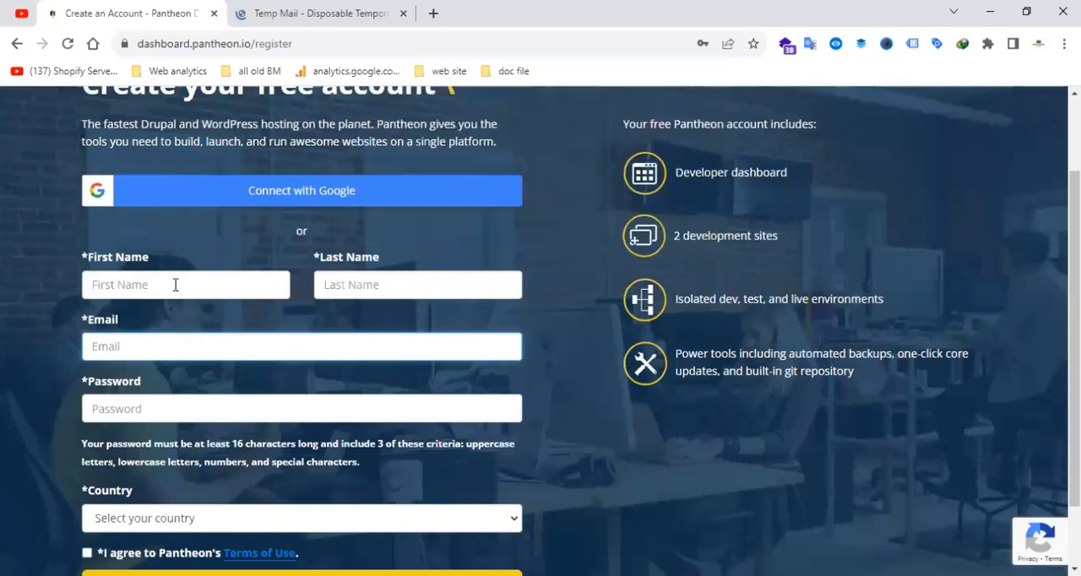
{"action": "left_click", "coordinate": [70, 43]}
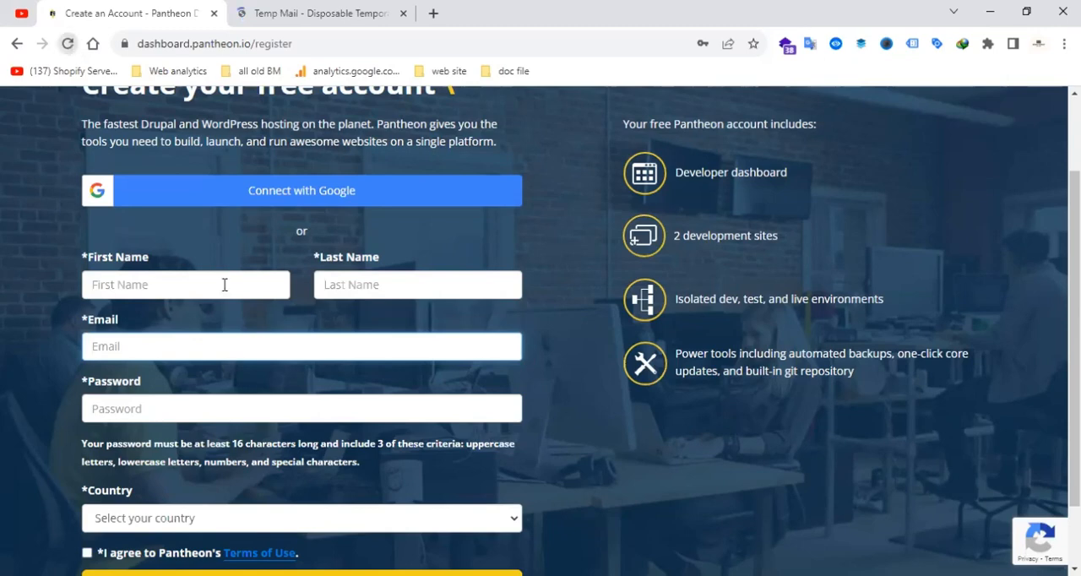
{"action": "left_click", "coordinate": [198, 285]}
{"action": "type", "text": "a"}
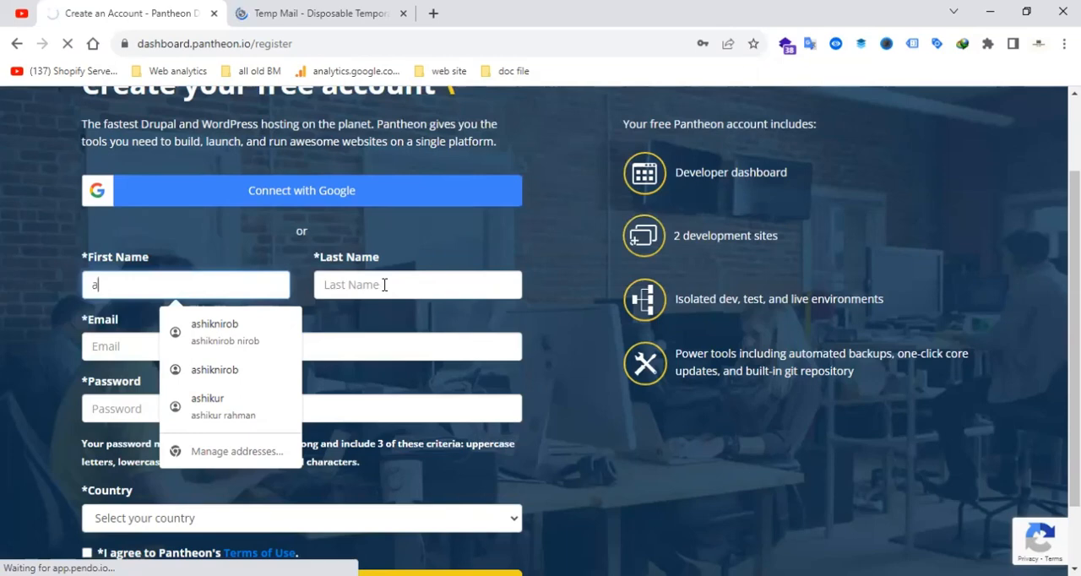
{"action": "key", "text": "Tab"}
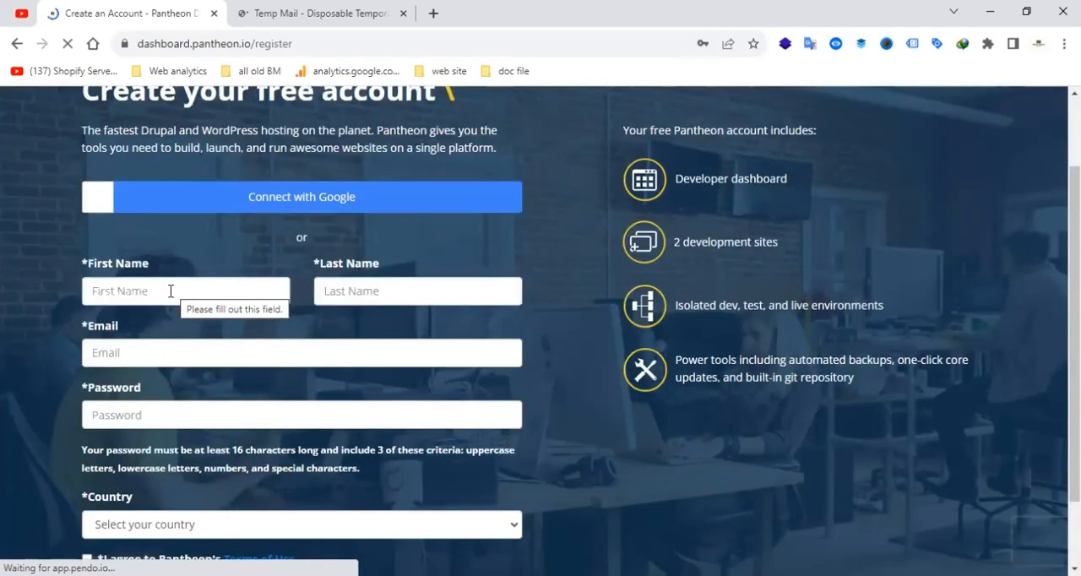
- Enter the account holder's first name and last name in the registration form
{"action": "left_click", "coordinate": [171, 288]}
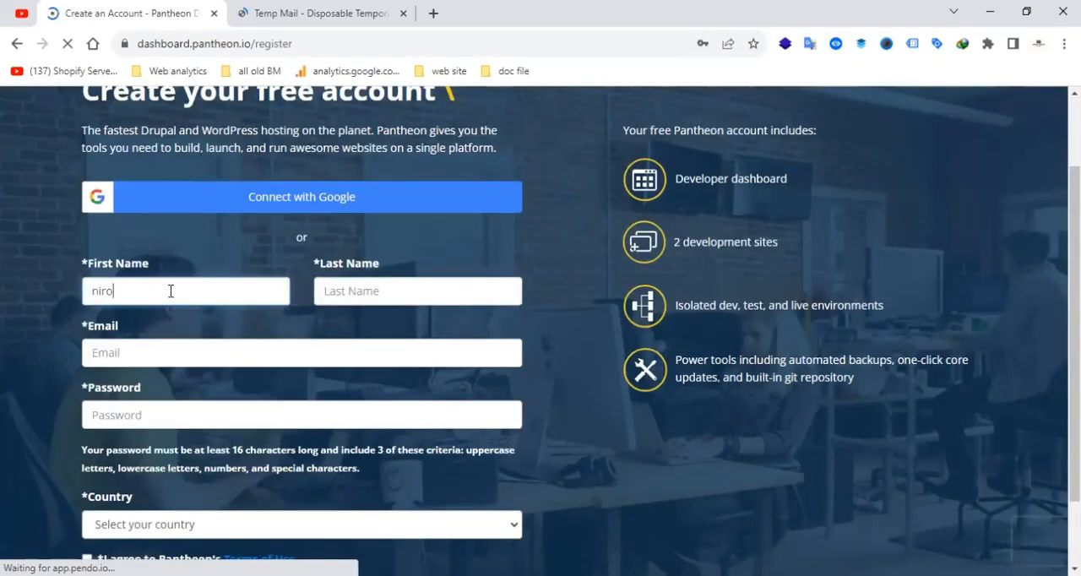
{"action": "key", "text": "Tab"}
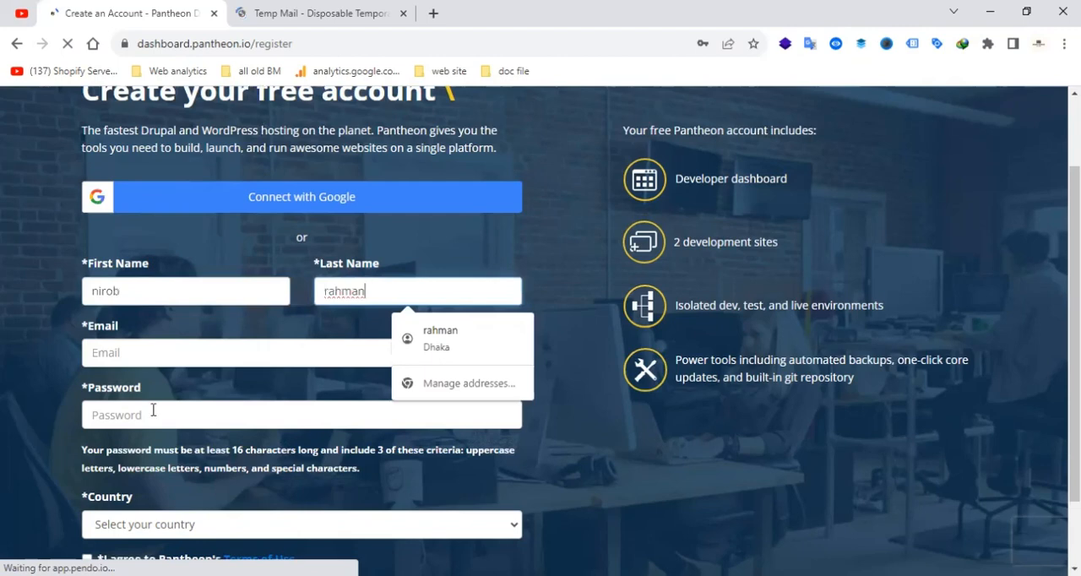
- Paste the copied temporary email address into the registration form and enter the account password
{"action": "key", "text": "Tab"}
{"action": "key", "text": "ctrl+v"}
{"action": "key", "text": "Tab"}
{"action": "type", "text": "••••"}
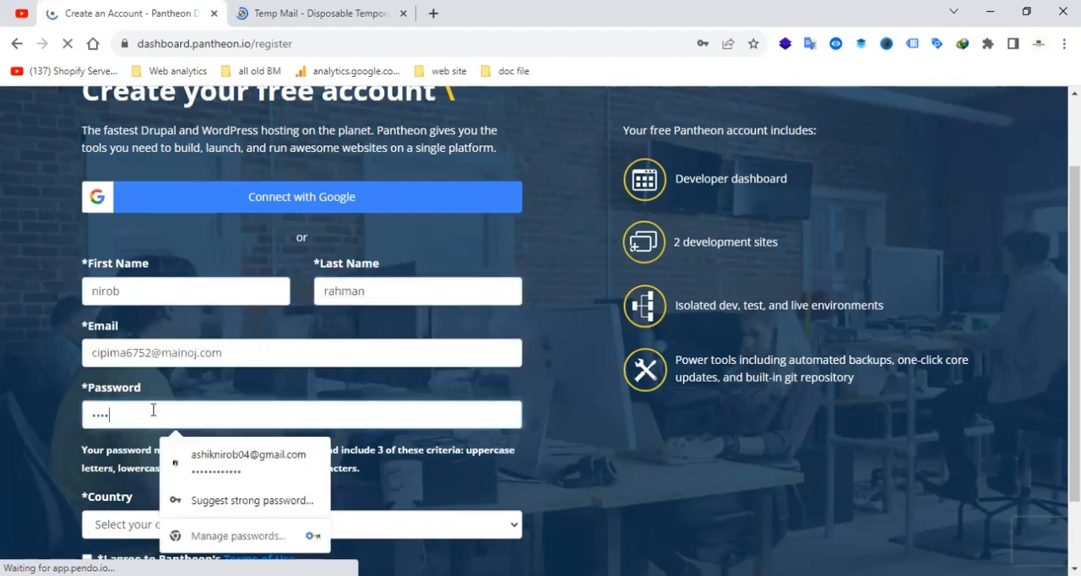
{"action": "type", "text": "••••••••"}
- Select Bangladesh as the country, agree to Pantheon's Terms of Use and submit the account registration
{"action": "scroll", "coordinate": [214, 442], "scroll_direction": "down", "scroll_amount": 1}
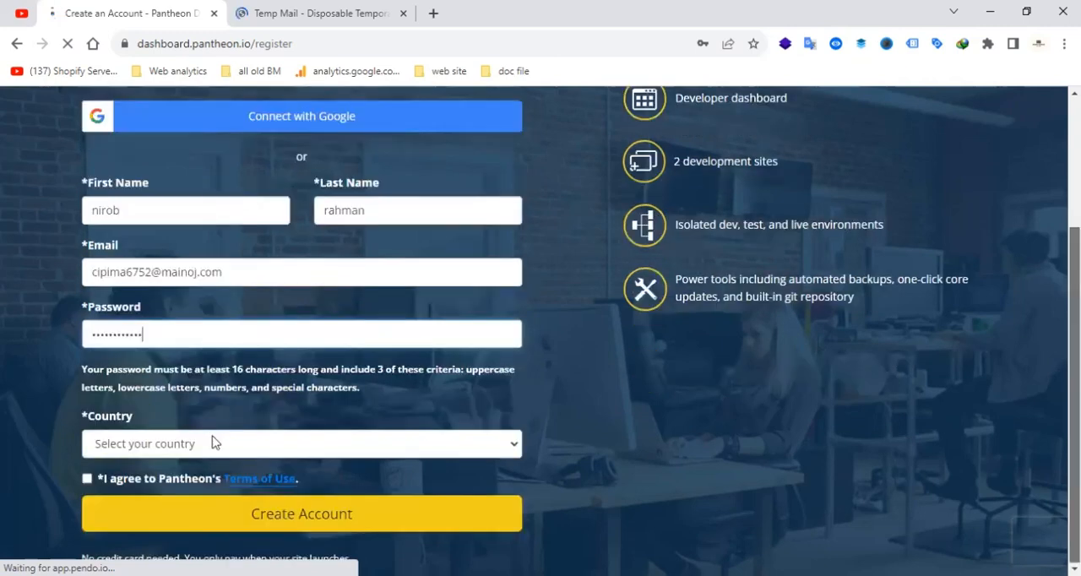
{"action": "left_click", "coordinate": [168, 444]}
{"action": "left_click", "coordinate": [164, 396]}
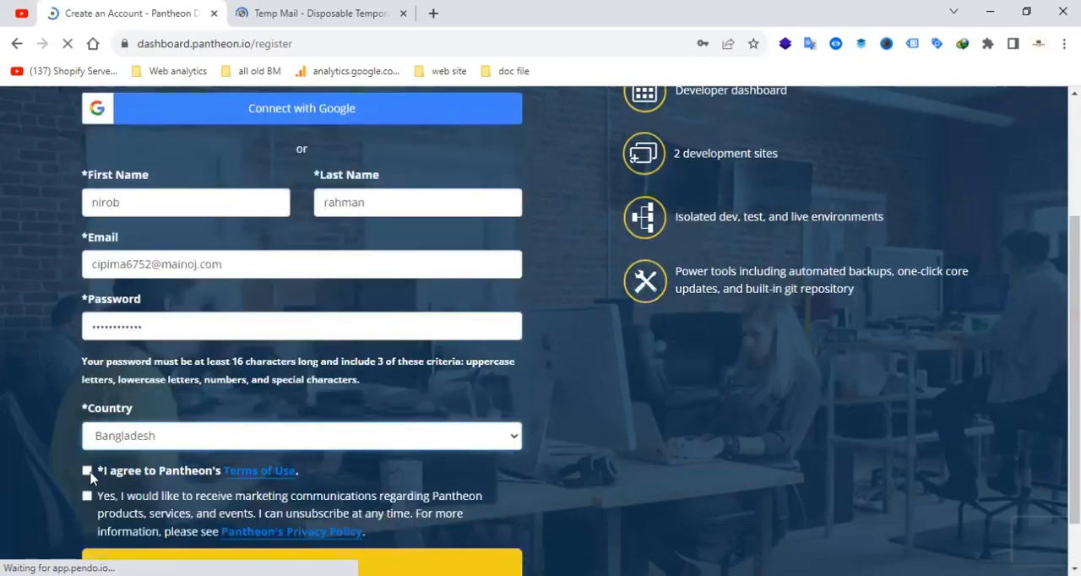
{"action": "left_click", "coordinate": [87, 472]}
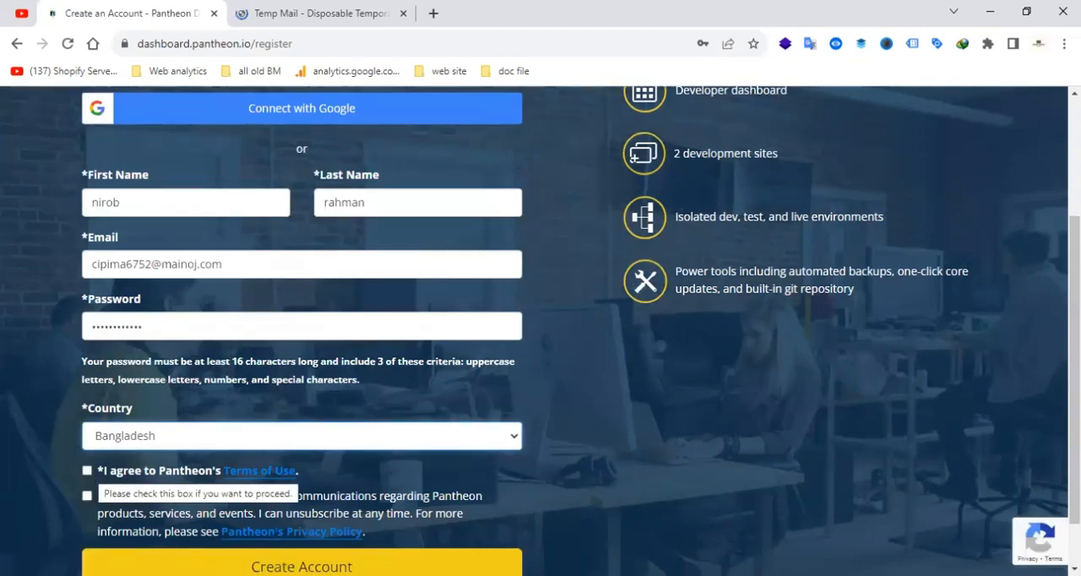
{"action": "scroll", "coordinate": [87, 472], "scroll_direction": "down", "scroll_amount": 1}
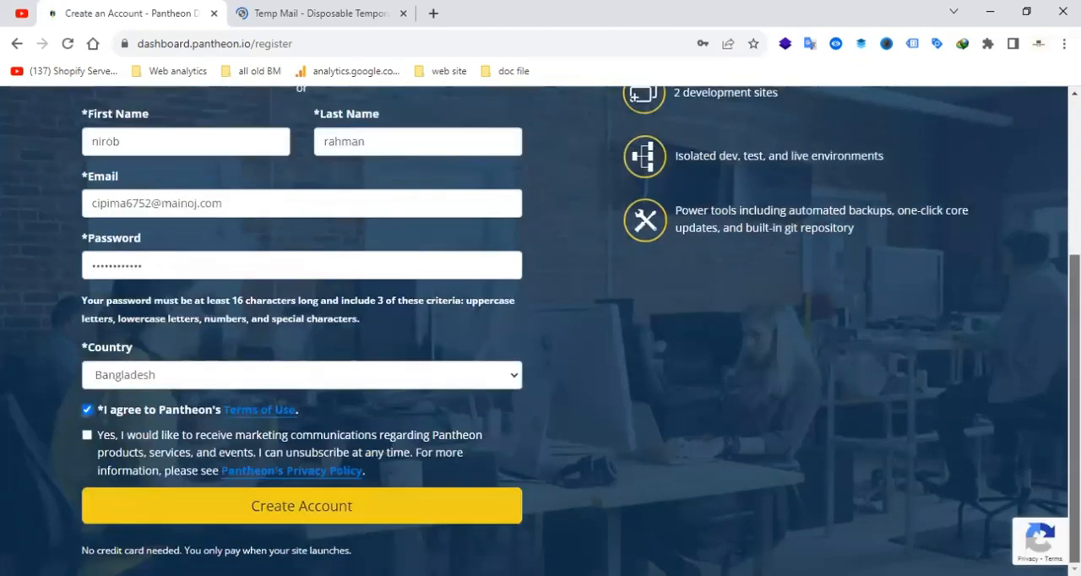
{"action": "left_click", "coordinate": [282, 503]}
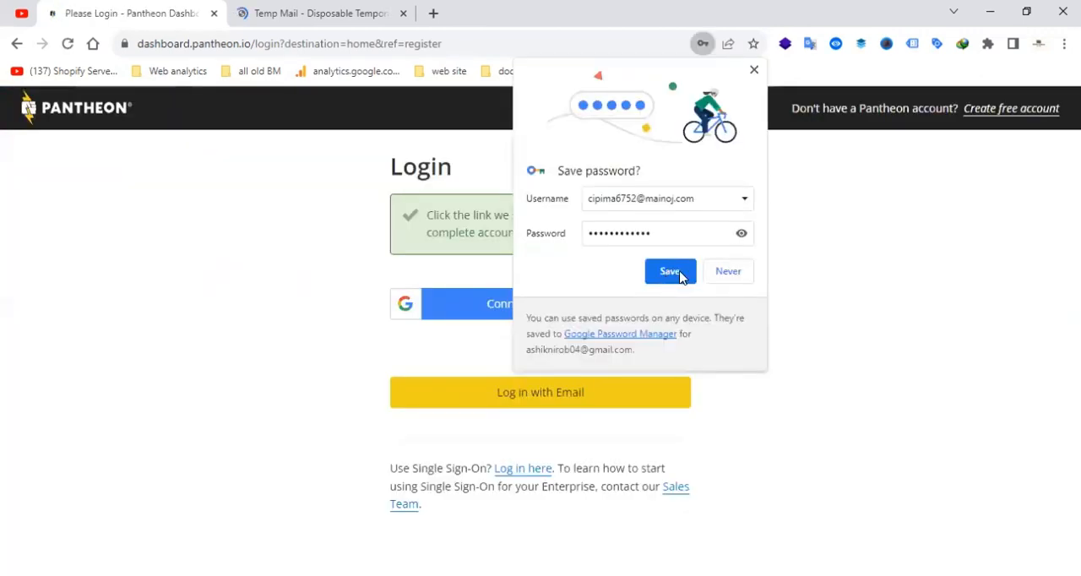
- Open the email login form and replace the autofilled credentials with the copied temporary email address
{"action": "left_click", "coordinate": [552, 399]}
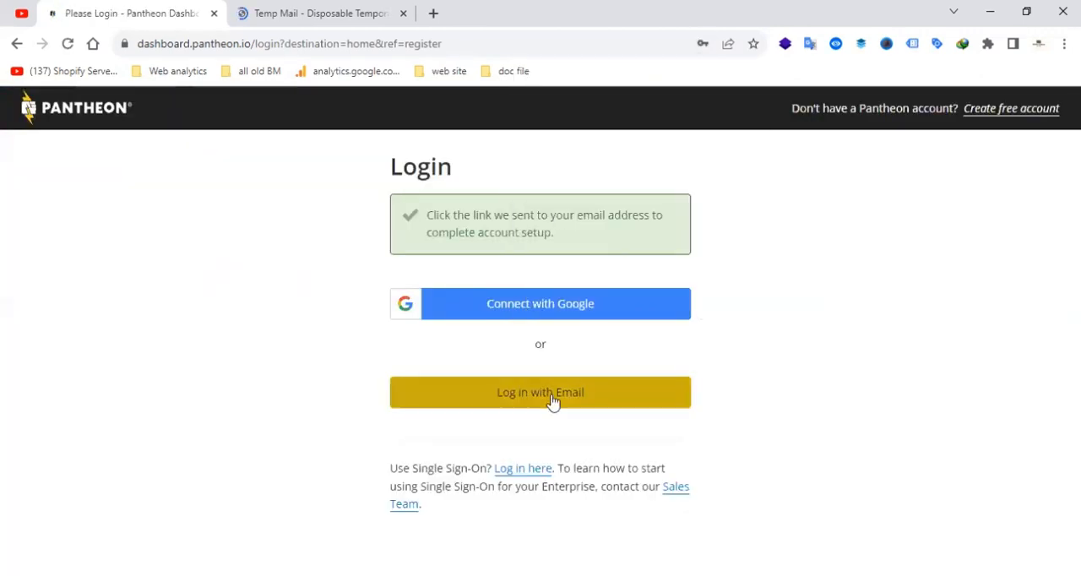
{"action": "left_click", "coordinate": [552, 400]}
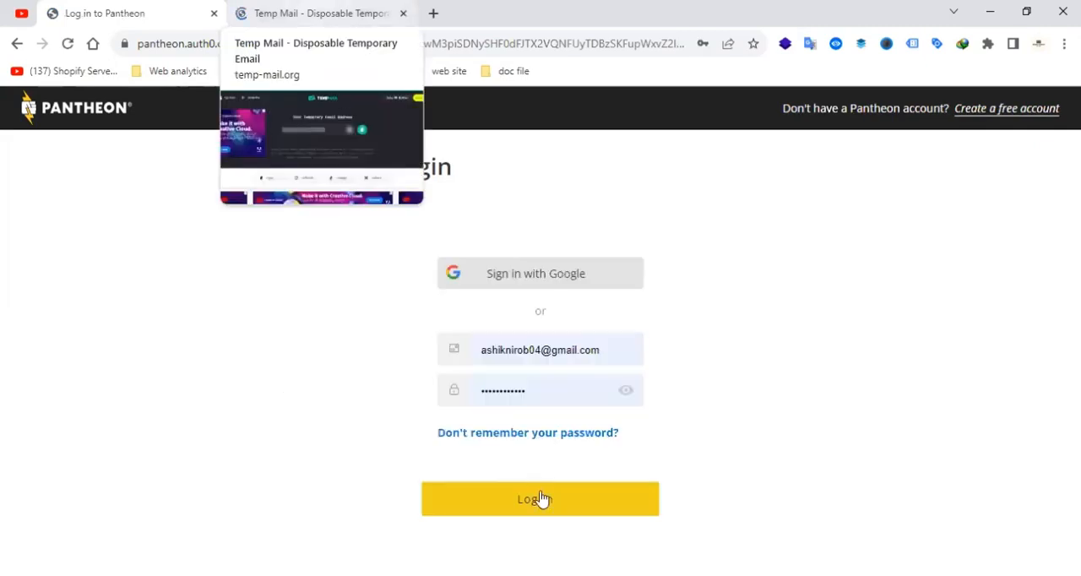
{"action": "left_click", "coordinate": [615, 353]}
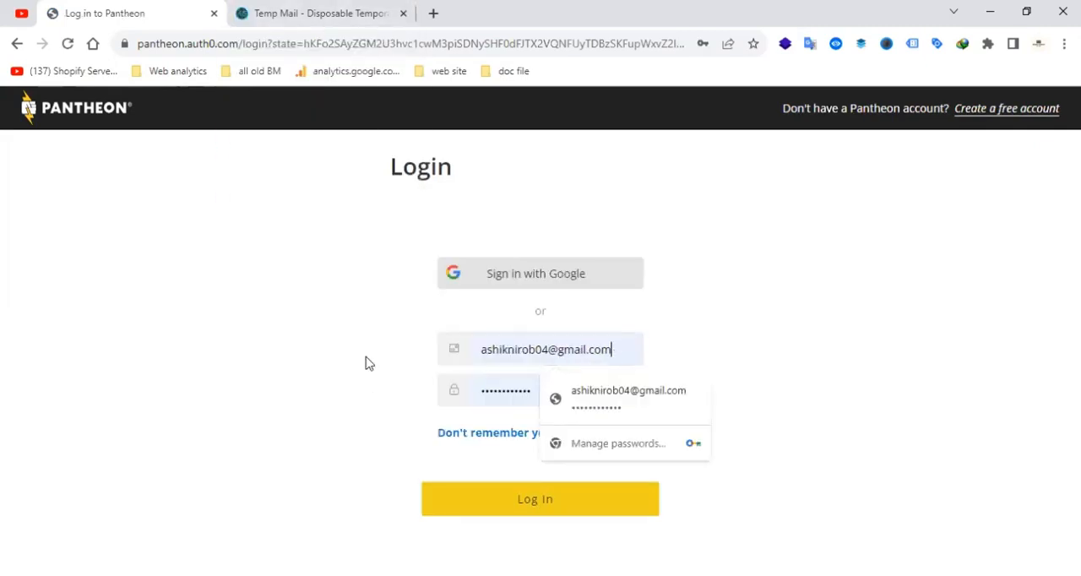
{"action": "key", "text": "ctrl+a"}
{"action": "key", "text": "BackSpace"}
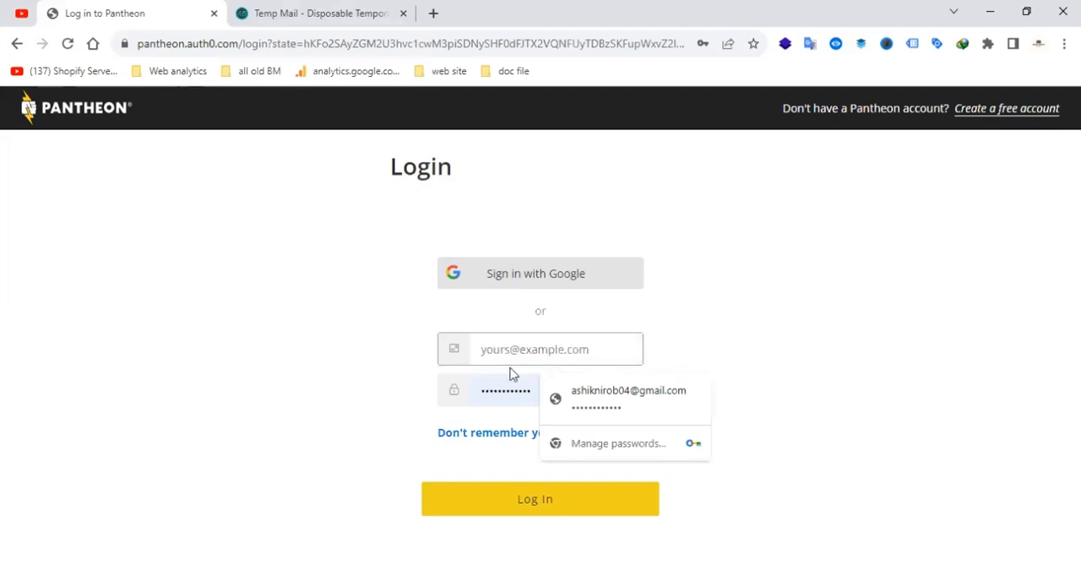
{"action": "double_click", "coordinate": [555, 383]}
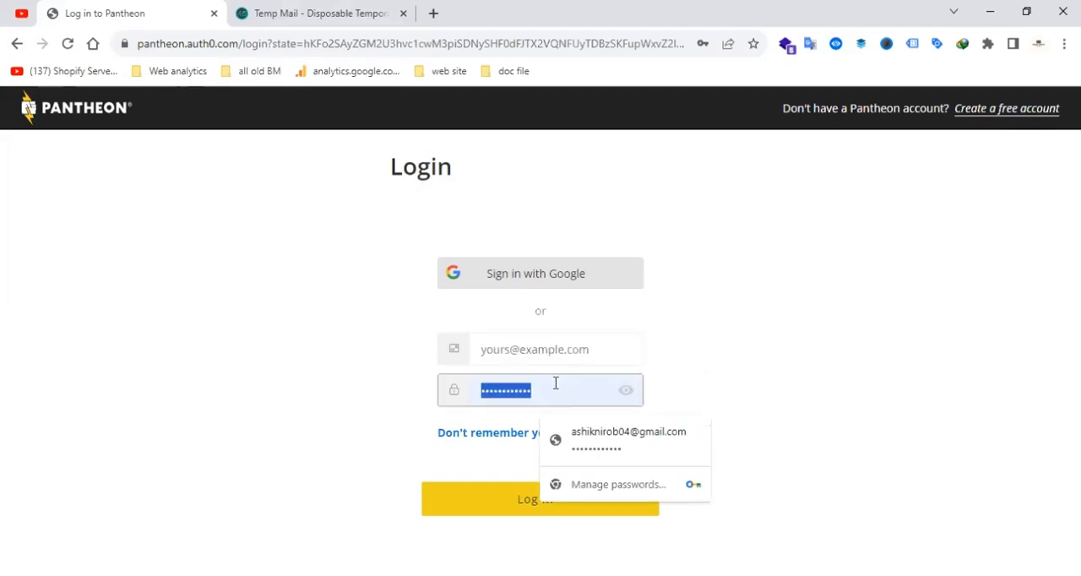
{"action": "key", "text": "BackSpace"}
{"action": "key", "text": "shift+Tab"}
{"action": "key", "text": "ctrl+v"}
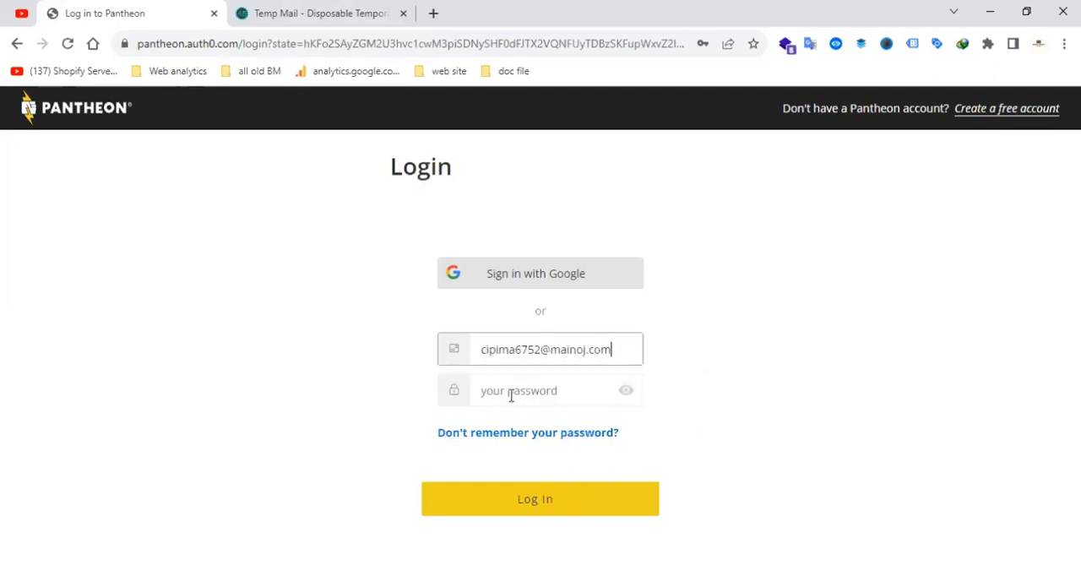
- Enter the account password and submit the Pantheon login
{"action": "left_click", "coordinate": [510, 396]}
{"action": "type", "text": "••"}
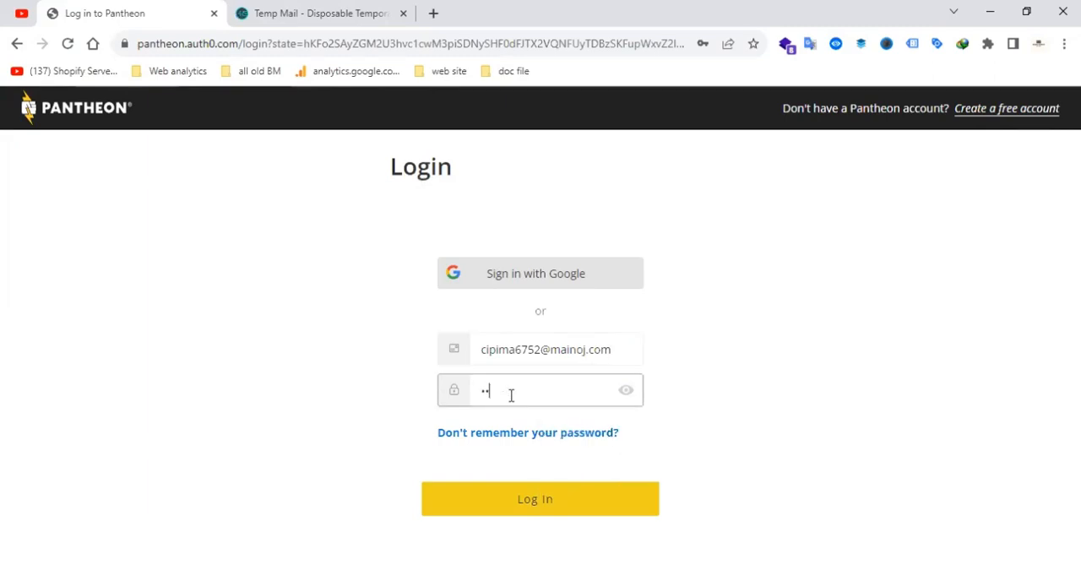
{"action": "type", "text": "••••••••••"}
{"action": "key", "text": "Return"}
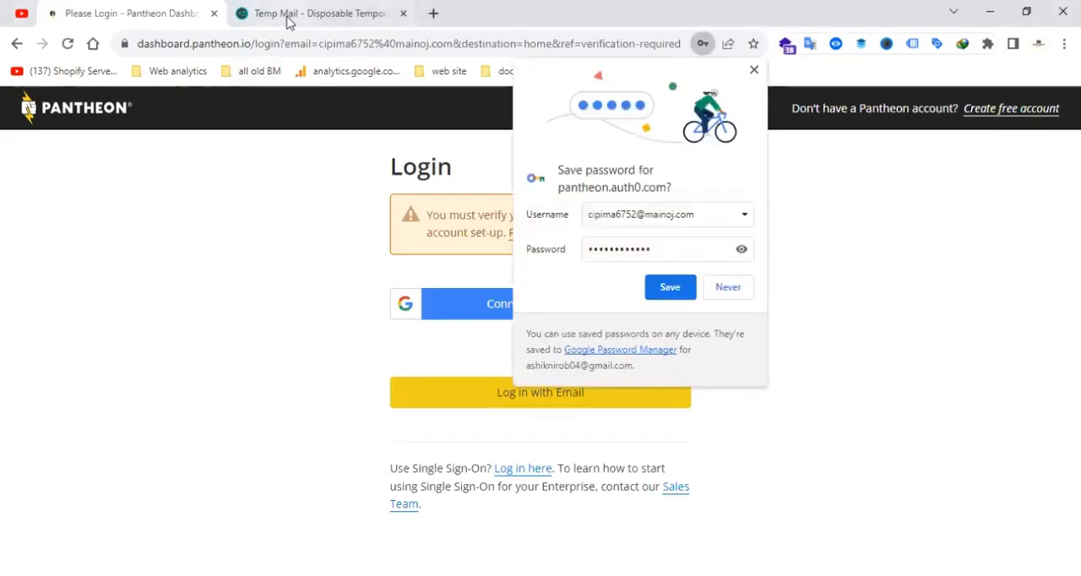
- Switch to the Temp Mail inbox and open Pantheon Support's message "Verify your email account with Pantheon"
{"action": "left_click", "coordinate": [321, 14]}
{"action": "scroll", "coordinate": [510, 232], "scroll_direction": "down", "scroll_amount": 5}
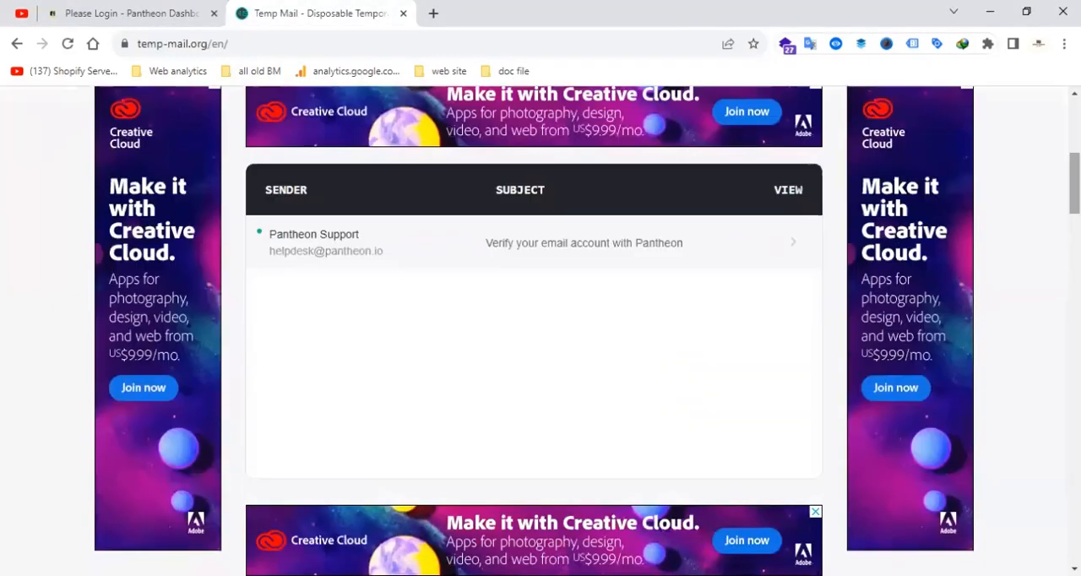
{"action": "left_click", "coordinate": [599, 245]}
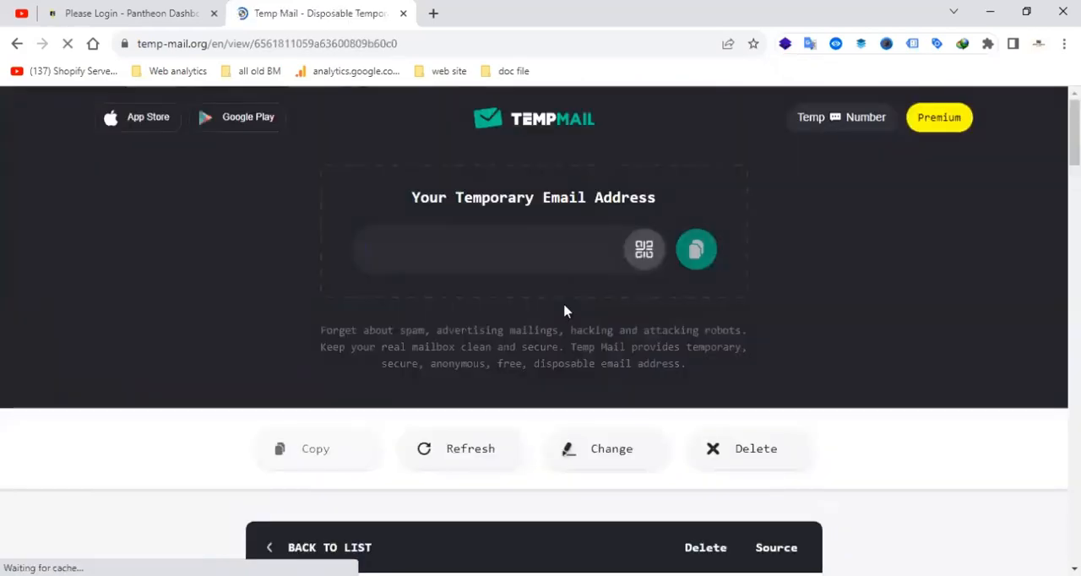
- Follow the Verify Email link in the message and choose to continue past Bitdefender's blocked-page warning
{"action": "scroll", "coordinate": [528, 347], "scroll_direction": "down", "scroll_amount": 5}
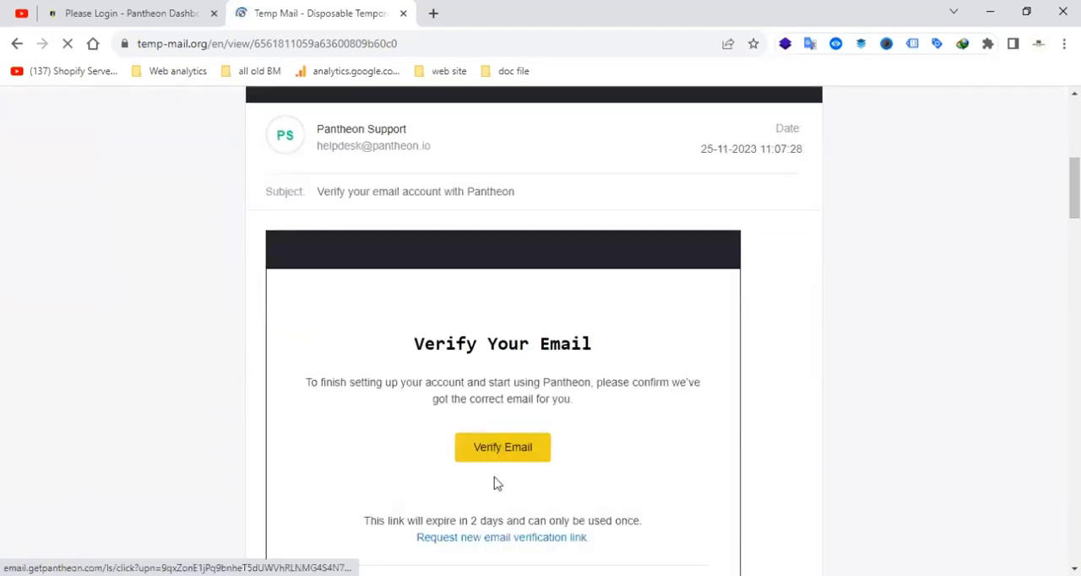
{"action": "scroll", "coordinate": [497, 482], "scroll_direction": "up", "scroll_amount": 1}
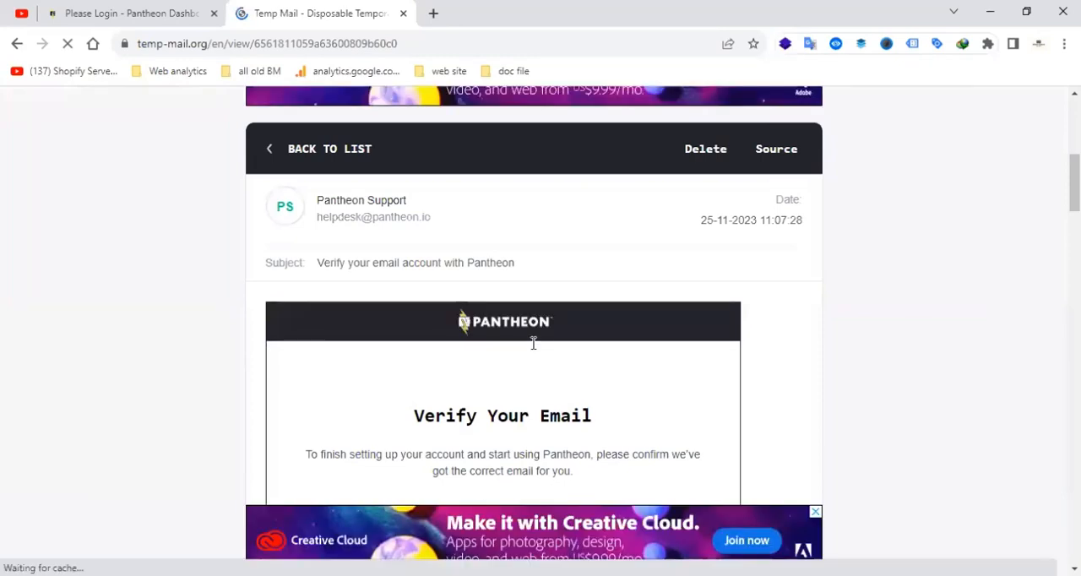
{"action": "scroll", "coordinate": [511, 398], "scroll_direction": "down", "scroll_amount": 2}
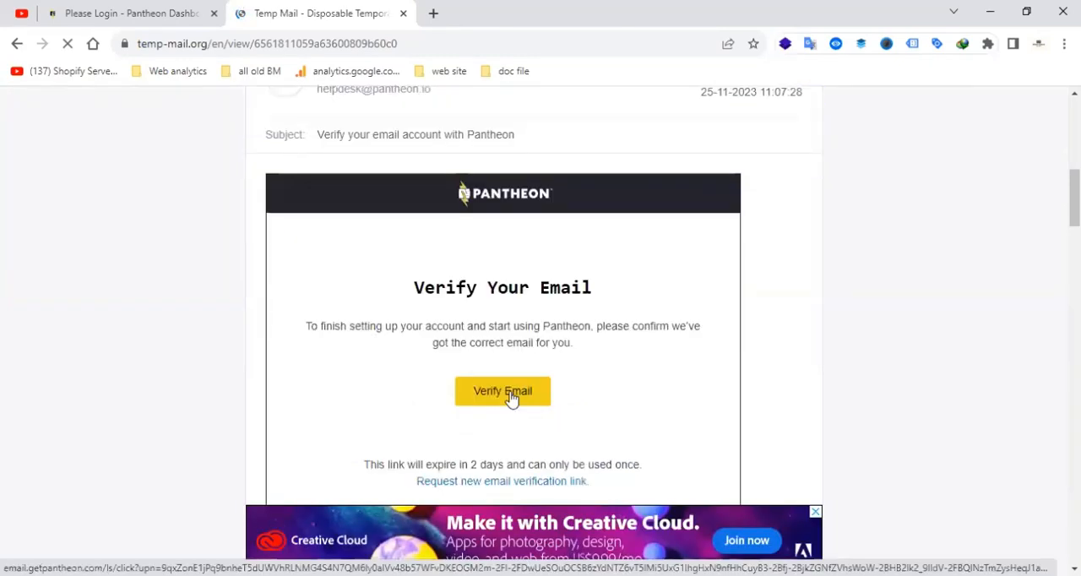
{"action": "left_click", "coordinate": [511, 398]}
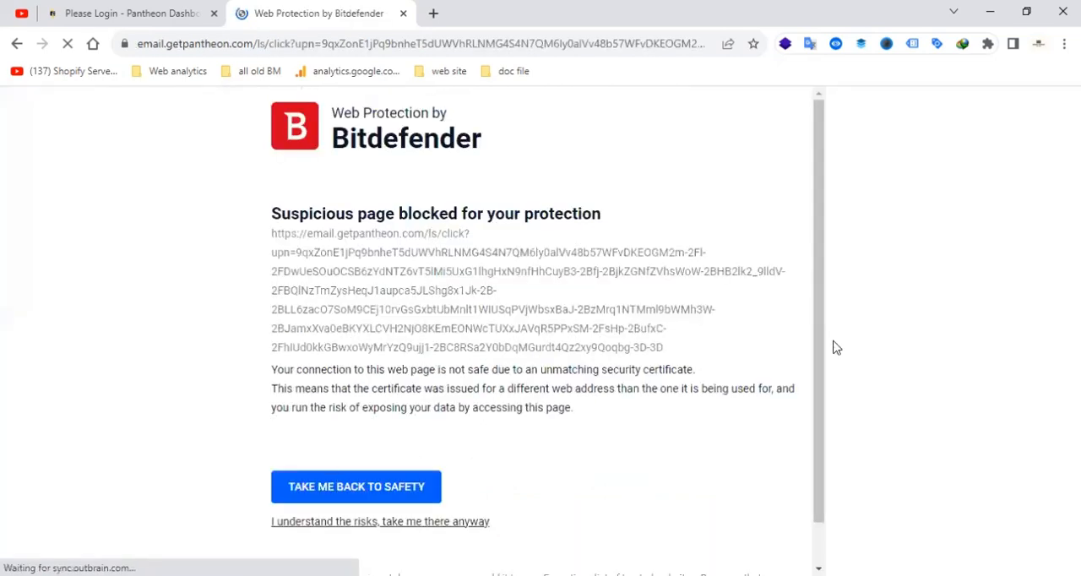
{"action": "scroll", "coordinate": [820, 361], "scroll_direction": "down", "scroll_amount": 1}
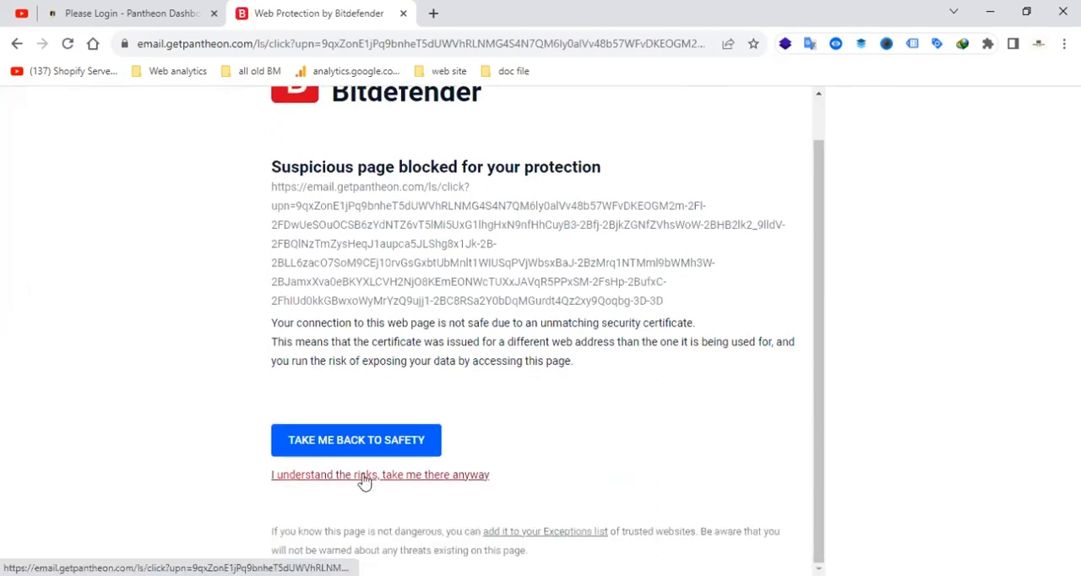
{"action": "left_click", "coordinate": [364, 478]}
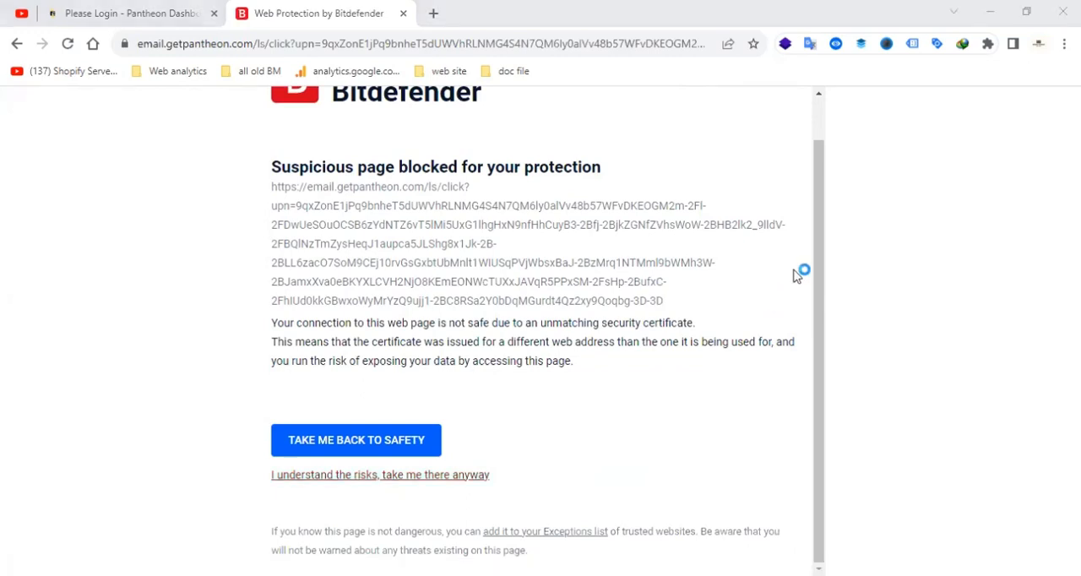
- Open the email login form on the verified-account page and replace the autofilled address with the copied temporary email address
{"action": "left_click", "coordinate": [573, 406]}
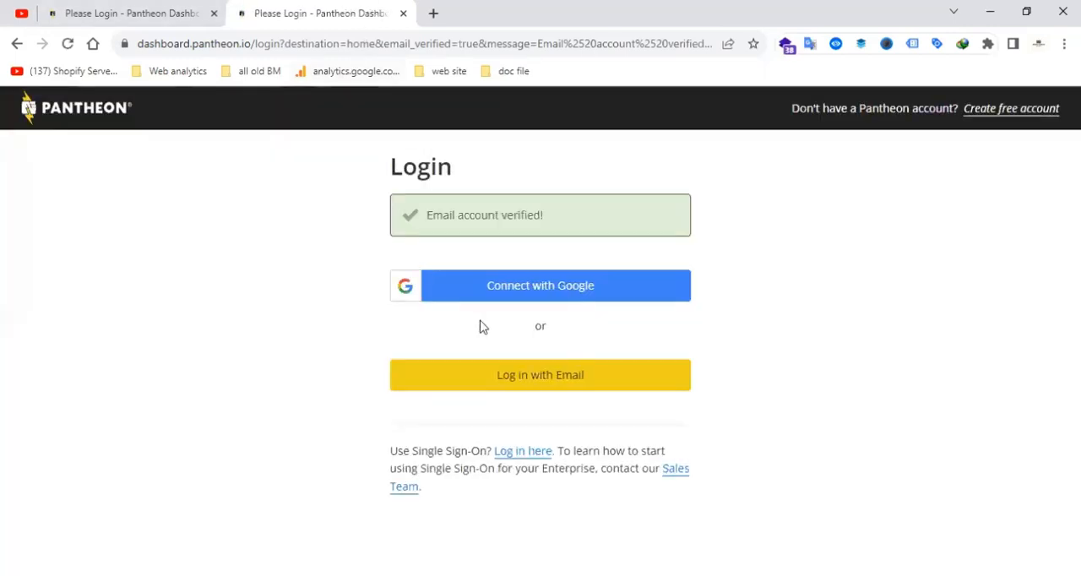
{"action": "left_click", "coordinate": [526, 376]}
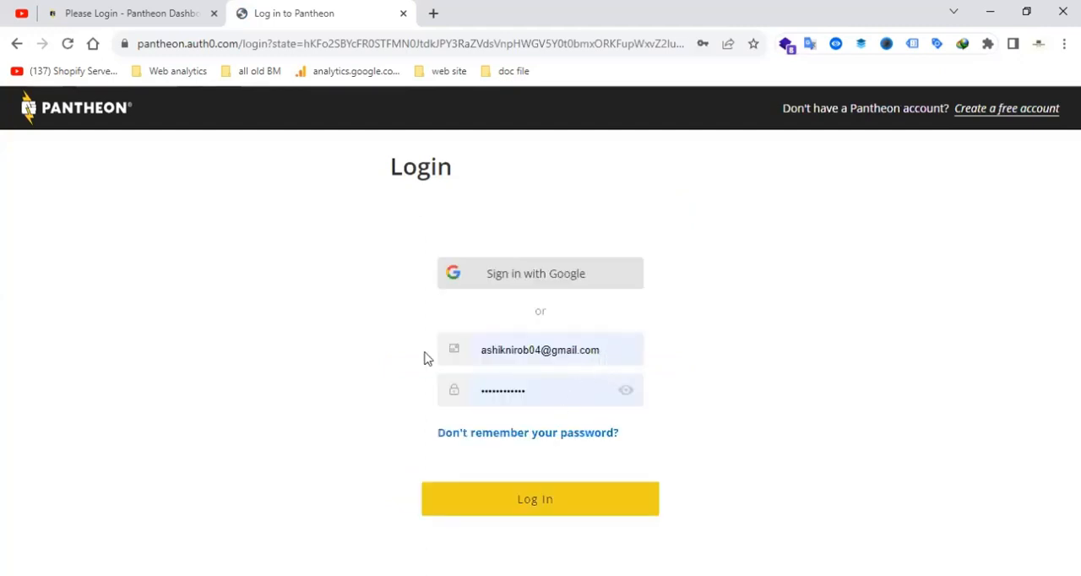
{"action": "left_click_drag", "start_coordinate": [602, 350], "coordinate": [452, 353]}
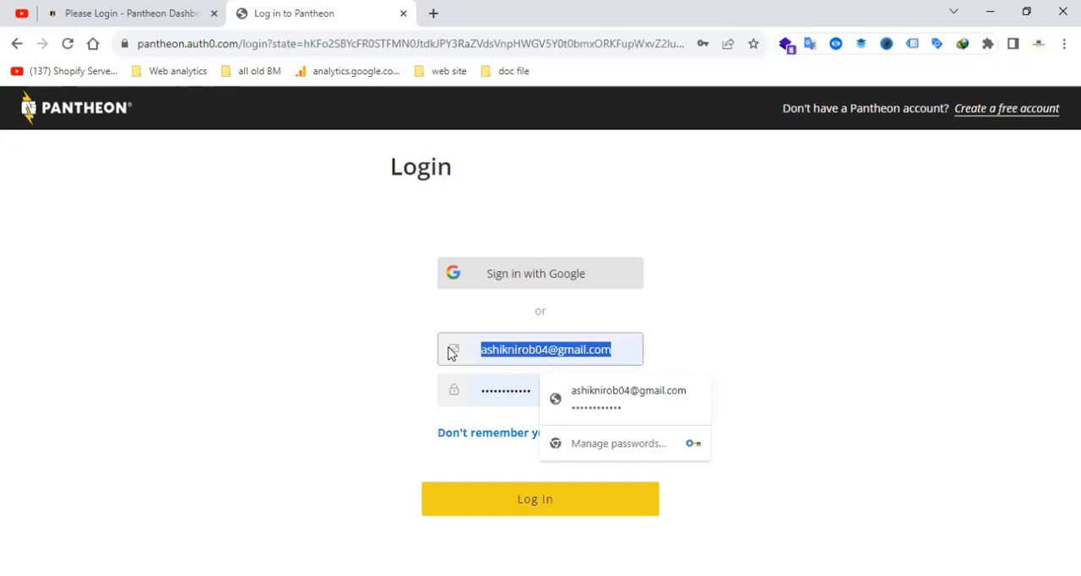
{"action": "key", "text": "BackSpace"}
{"action": "key", "text": "ctrl+v"}
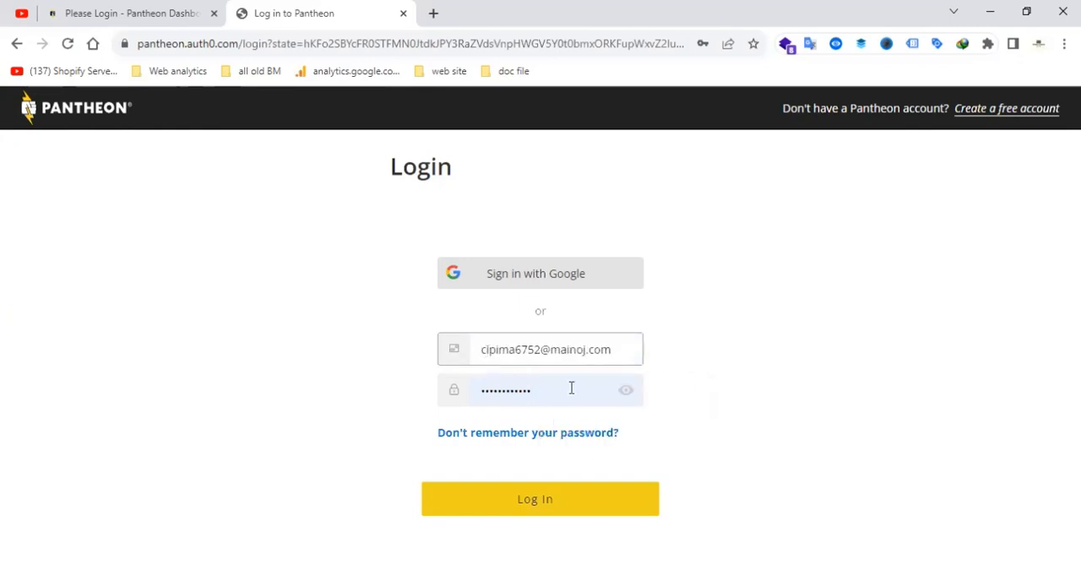
- Replace the autofilled password with the Pantheon account password and submit the login
{"action": "left_click_drag", "start_coordinate": [572, 388], "coordinate": [401, 386]}
{"action": "key", "text": "BackSpace"}
{"action": "type", "text": "•"}
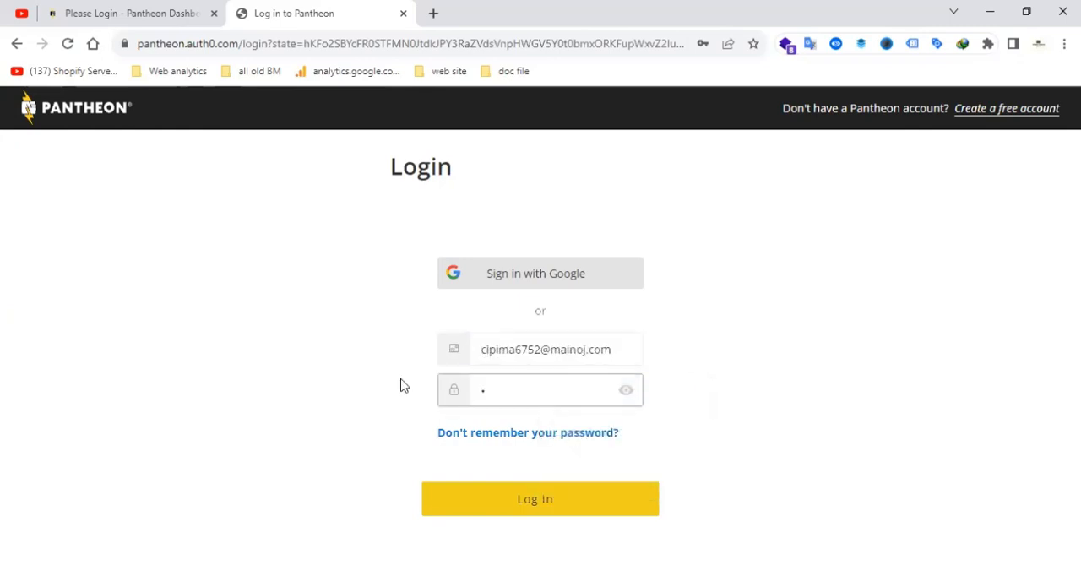
{"action": "type", "text": "•••••••••••"}
{"action": "key", "text": "Return"}
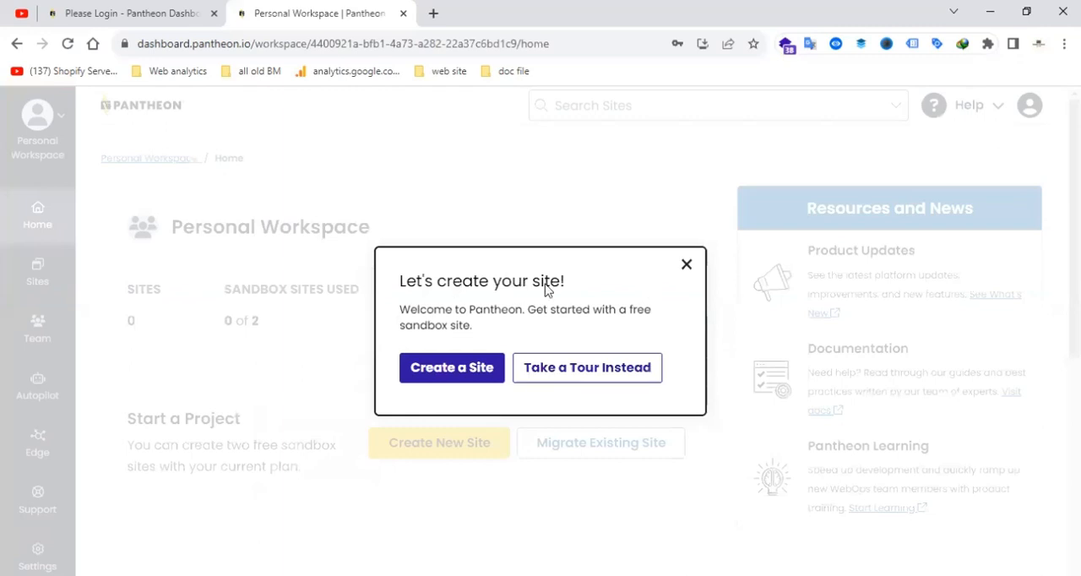
- Create a WordPress site named webanalytics3 in the Personal Workspace with the United States region
{"action": "left_click", "coordinate": [462, 370]}
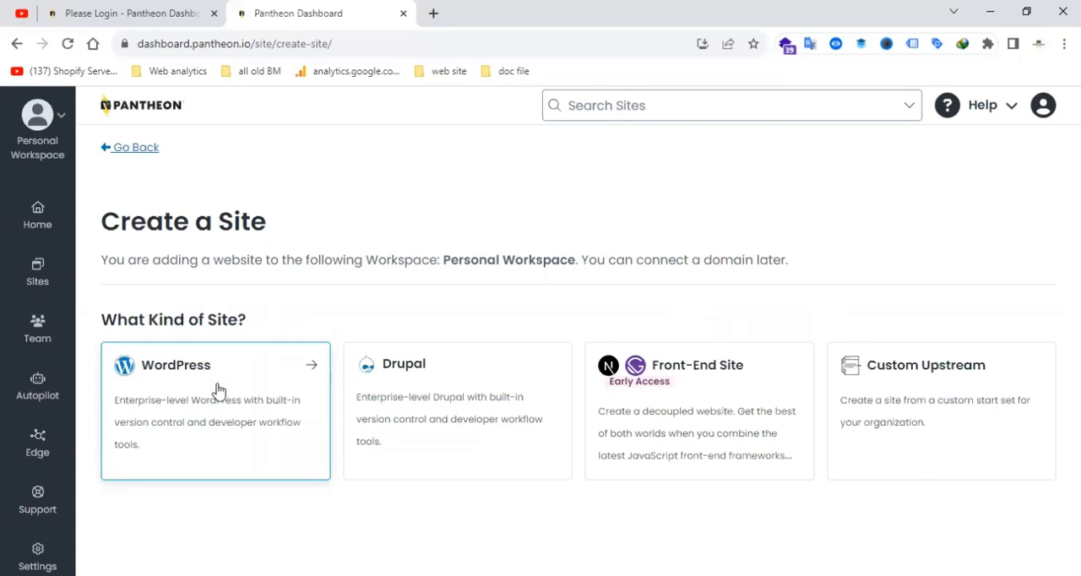
{"action": "left_click", "coordinate": [218, 390]}
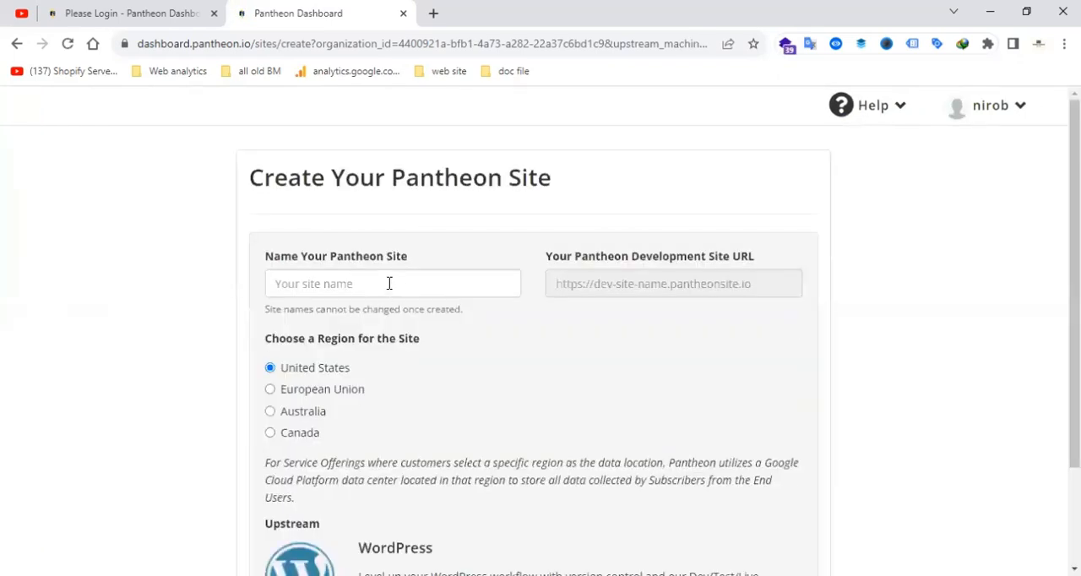
{"action": "left_click", "coordinate": [389, 283]}
{"action": "left_click", "coordinate": [385, 353]}
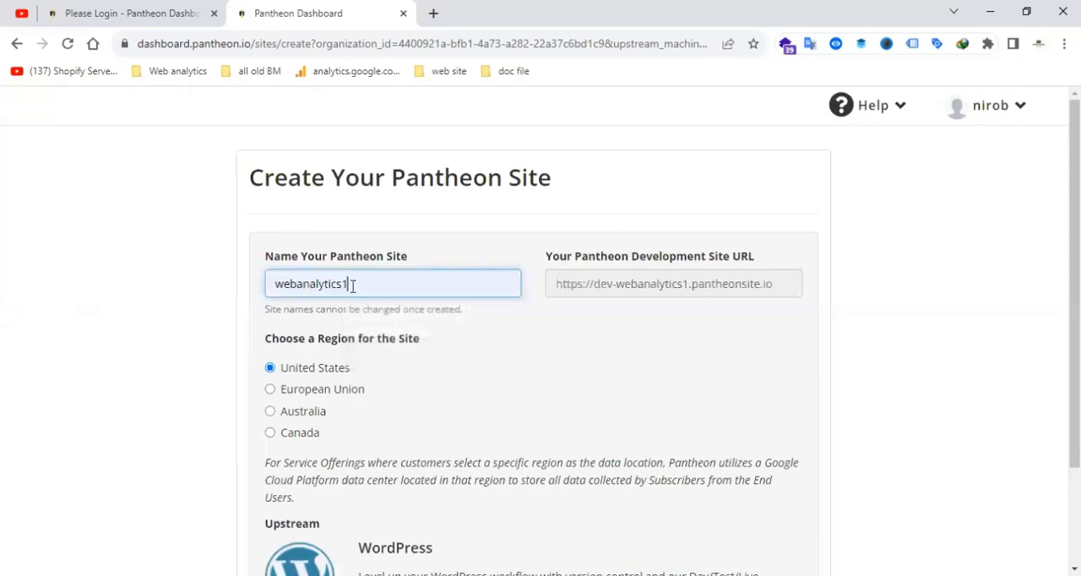
{"action": "key", "text": "BackSpace"}
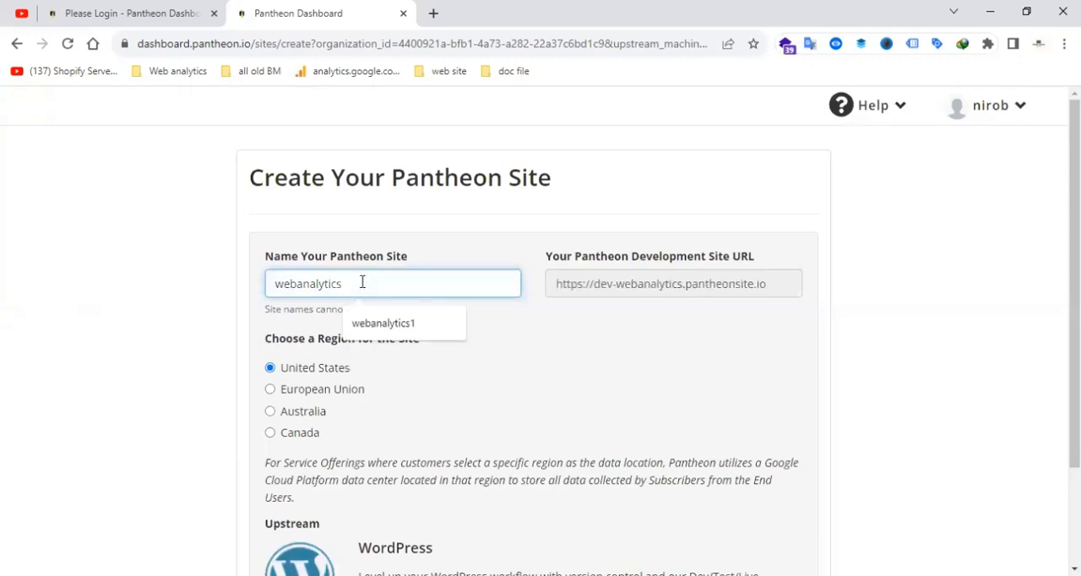
{"action": "type", "text": "3"}
{"action": "left_click", "coordinate": [586, 338]}
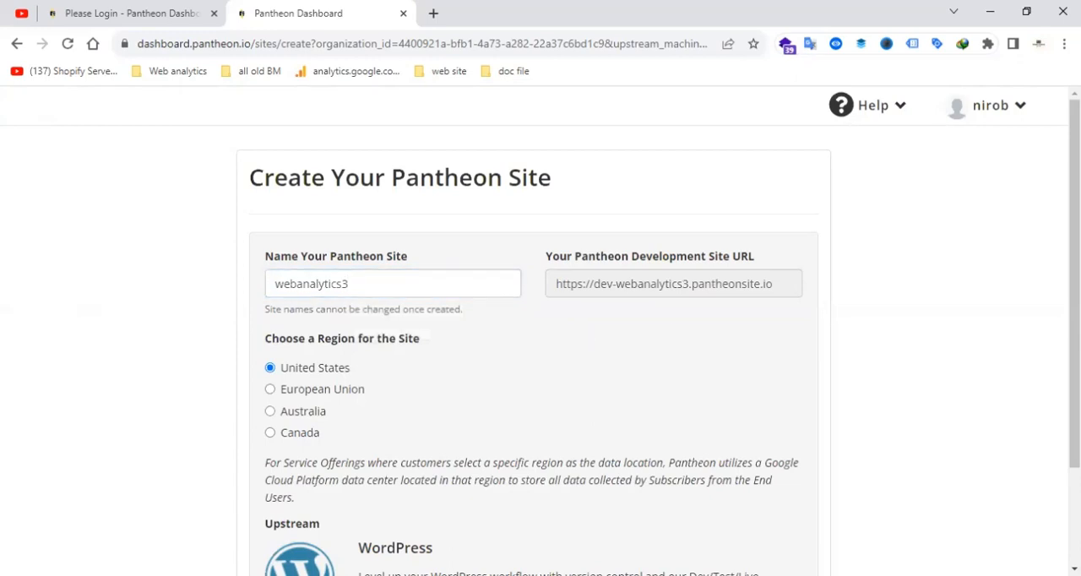
{"action": "scroll", "coordinate": [348, 503], "scroll_direction": "down", "scroll_amount": 3}
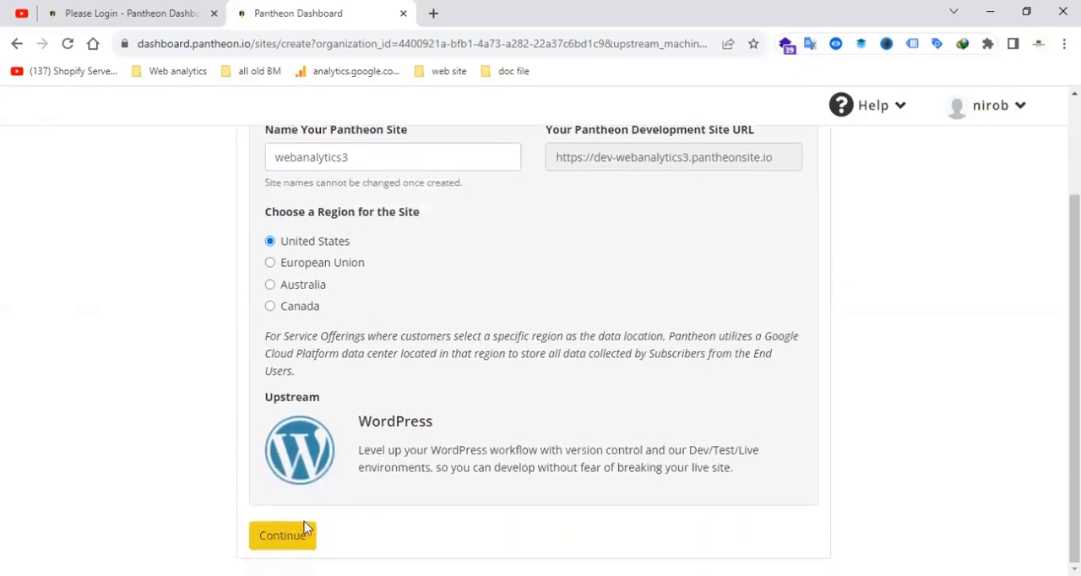
{"action": "left_click", "coordinate": [301, 538]}
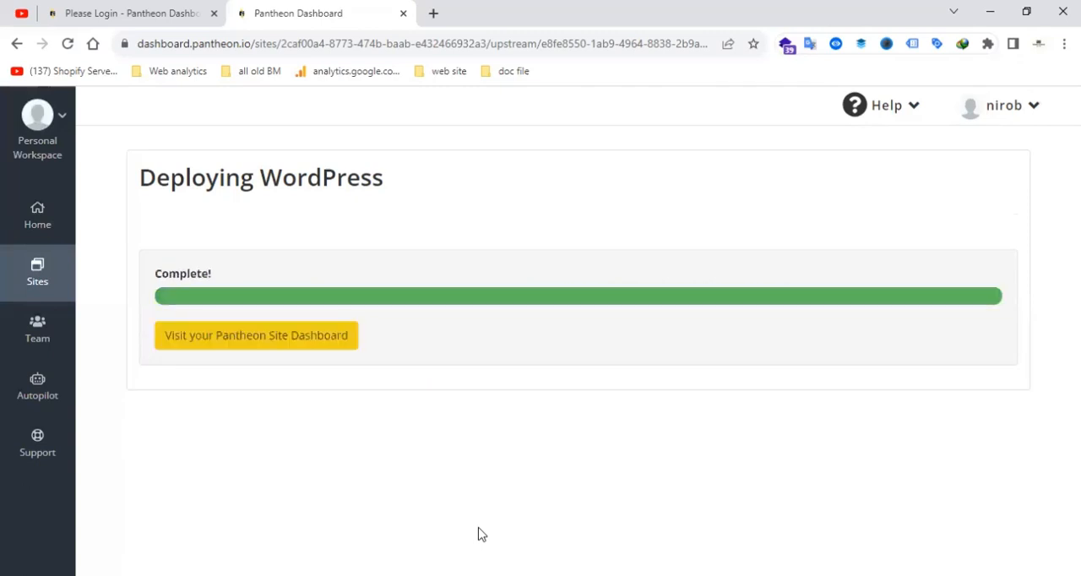
- Open the site admin from the new site's dashboard, declining the tour, and continue the WordPress installation in English (United States)
{"action": "left_click", "coordinate": [285, 340]}
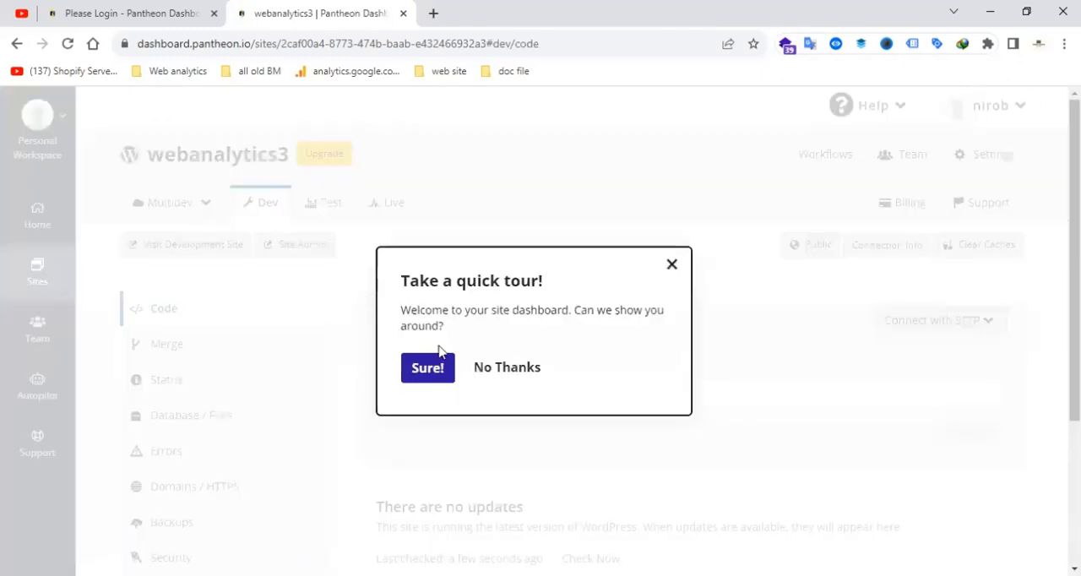
{"action": "left_click", "coordinate": [505, 368]}
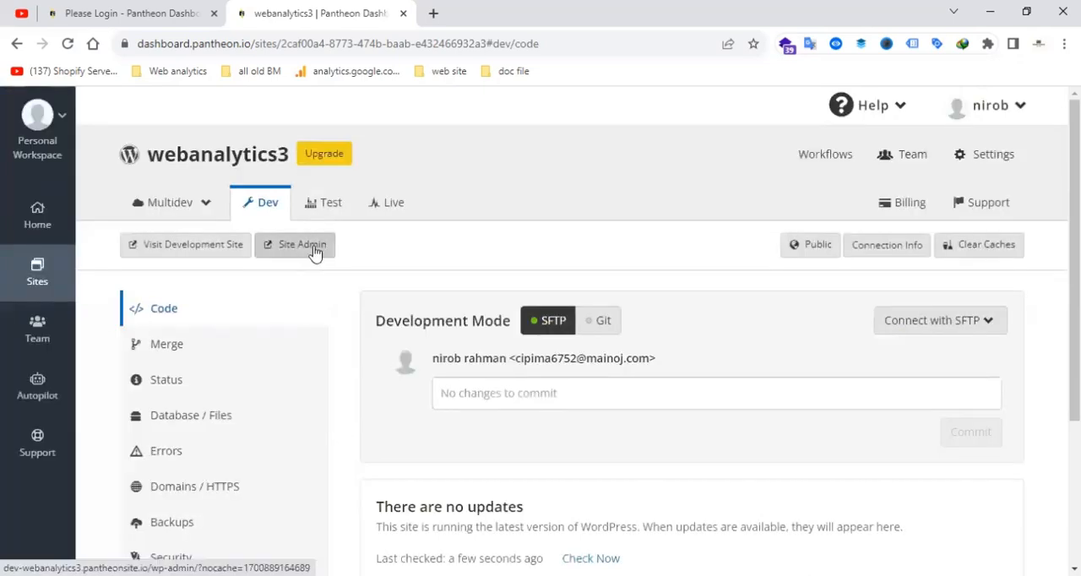
{"action": "left_click", "coordinate": [302, 244]}
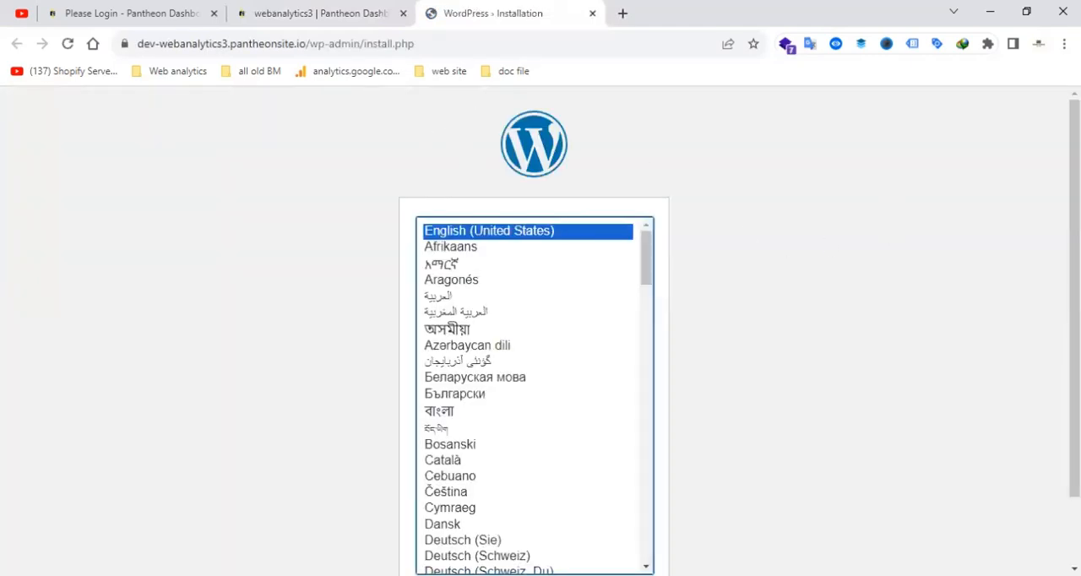
{"action": "scroll", "coordinate": [987, 275], "scroll_direction": "down", "scroll_amount": 1}
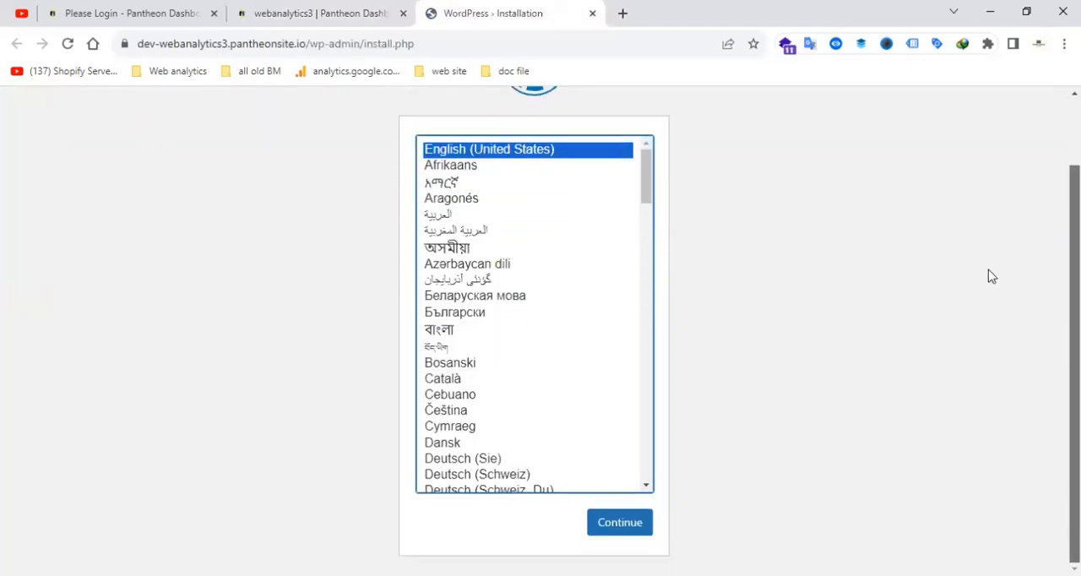
{"action": "left_click", "coordinate": [621, 524]}
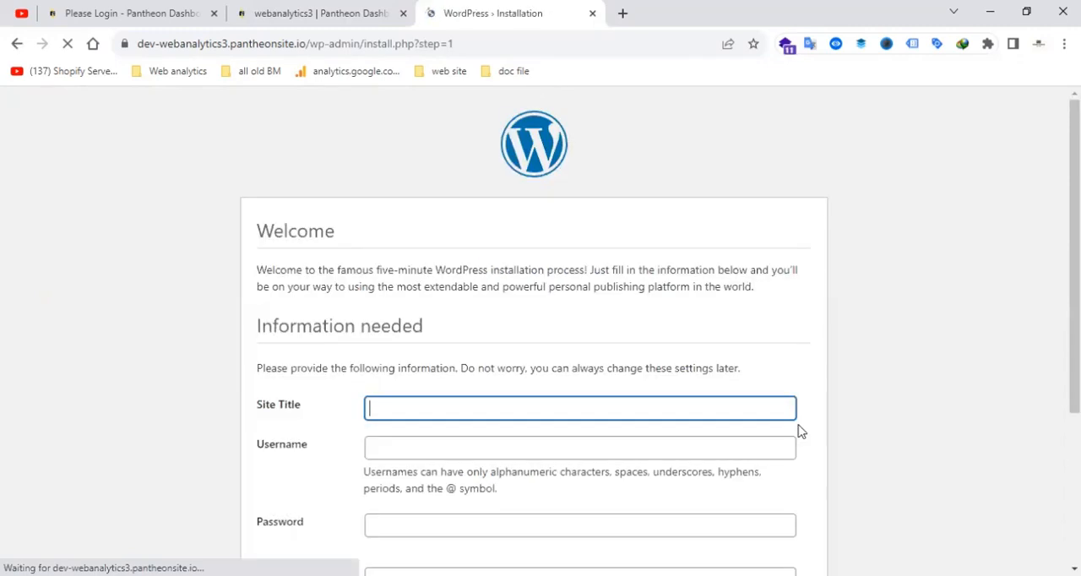
- Set the WordPress site title to "web analytics AN 03" and the username to admin
{"action": "scroll", "coordinate": [869, 292], "scroll_direction": "down", "scroll_amount": 2}
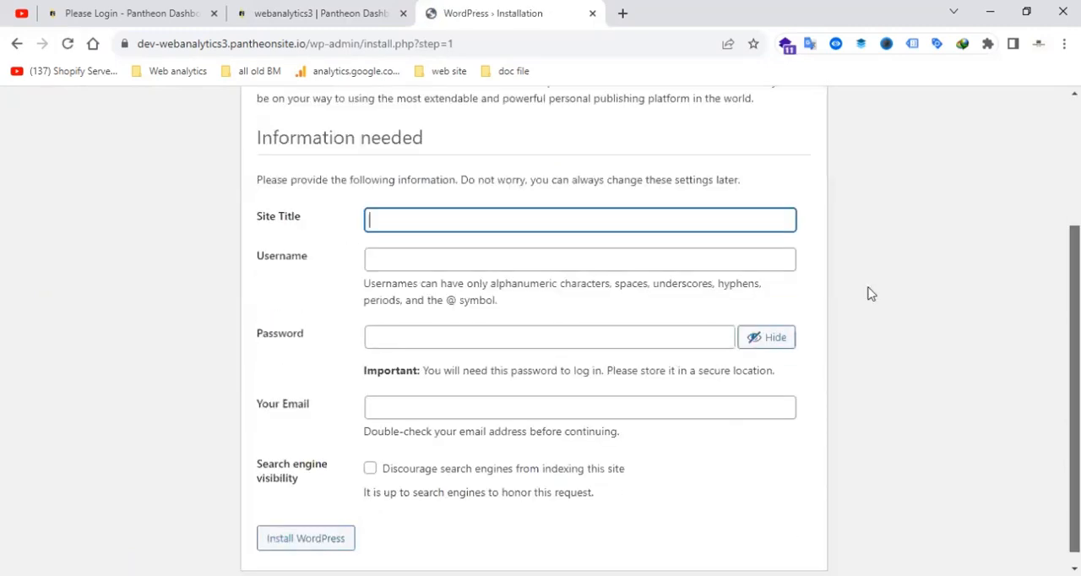
{"action": "left_click", "coordinate": [496, 215]}
{"action": "left_click", "coordinate": [504, 294]}
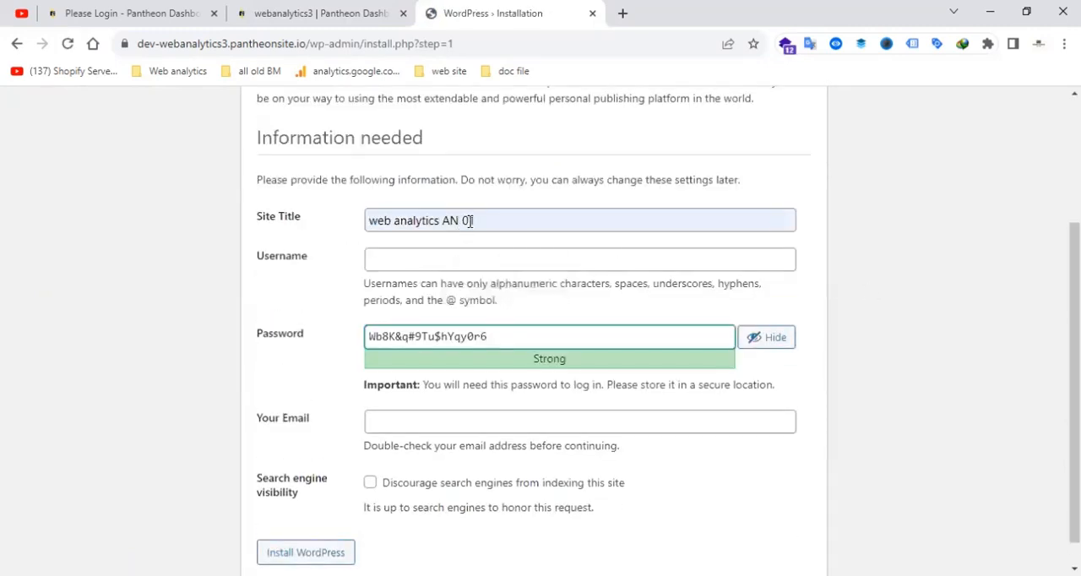
{"action": "left_click", "coordinate": [471, 221]}
{"action": "key", "text": "BackSpace"}
{"action": "type", "text": "3"}
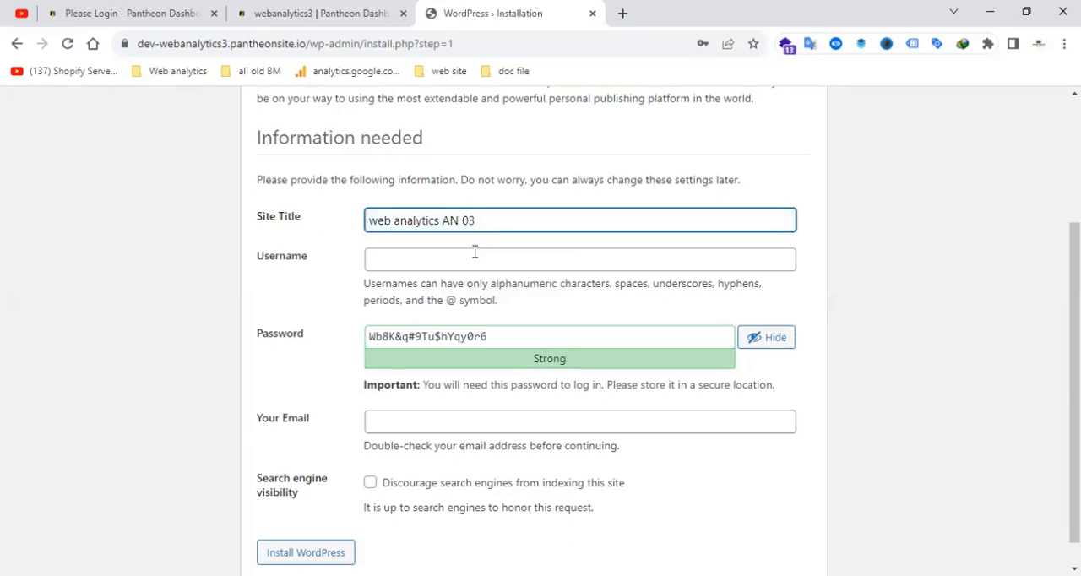
{"action": "left_click", "coordinate": [475, 253]}
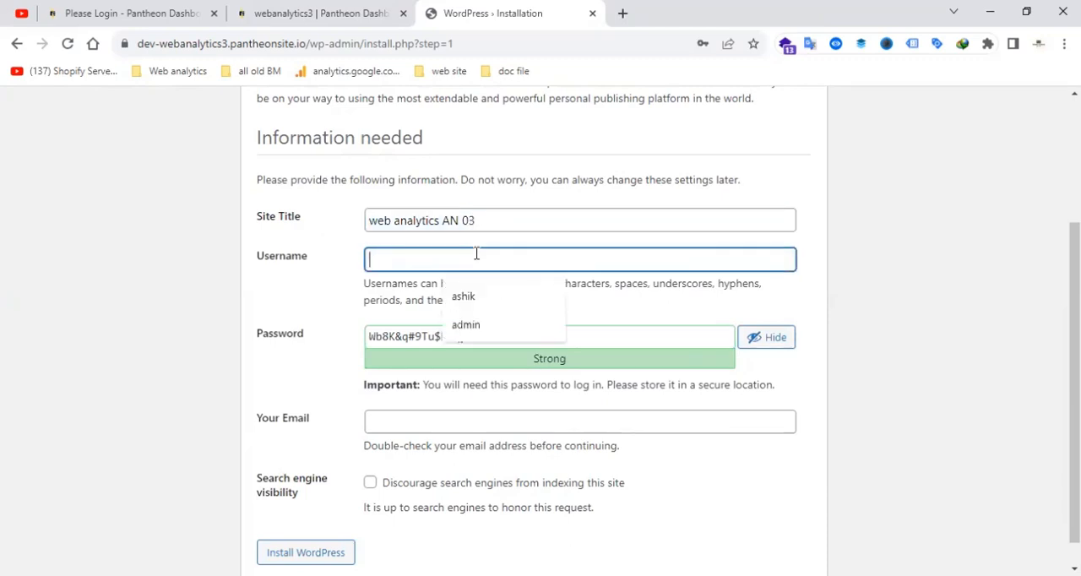
{"action": "type", "text": "admin"}
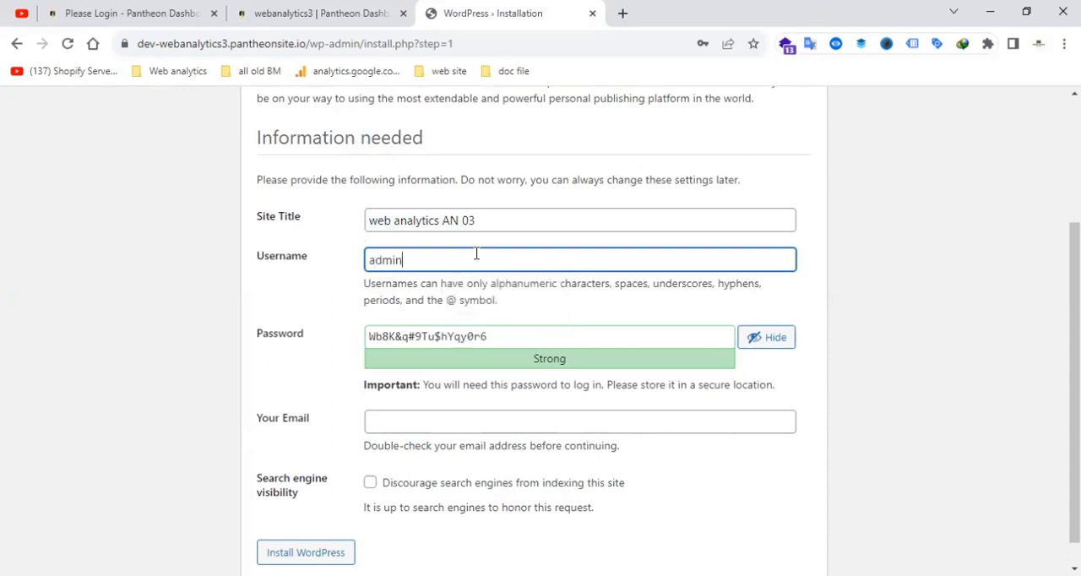
- Replace the generated WordPress password with the chosen account password and copy it
{"action": "left_click_drag", "start_coordinate": [518, 341], "coordinate": [293, 342]}
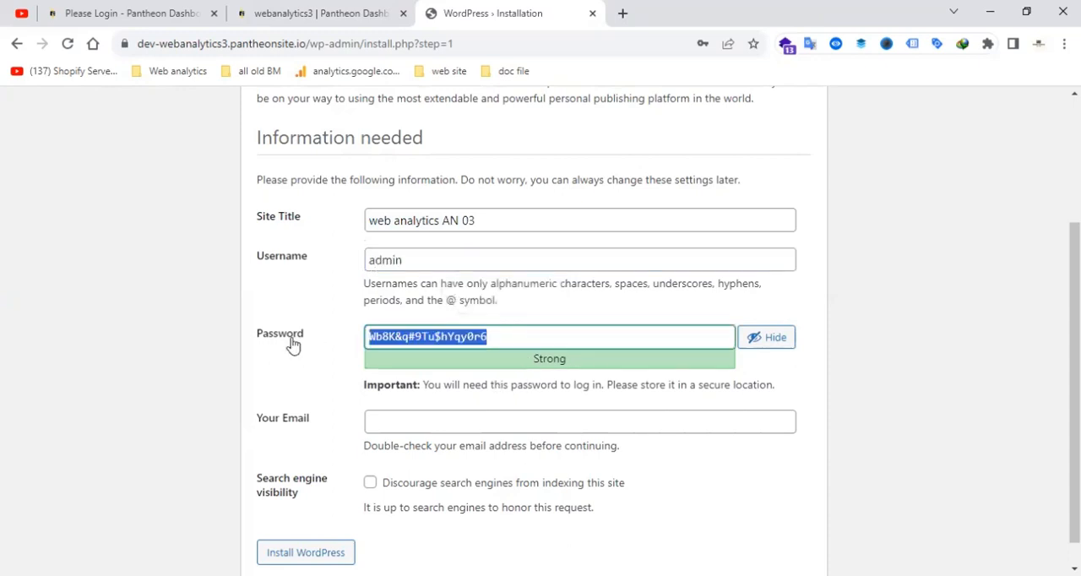
{"action": "key", "text": "BackSpace"}
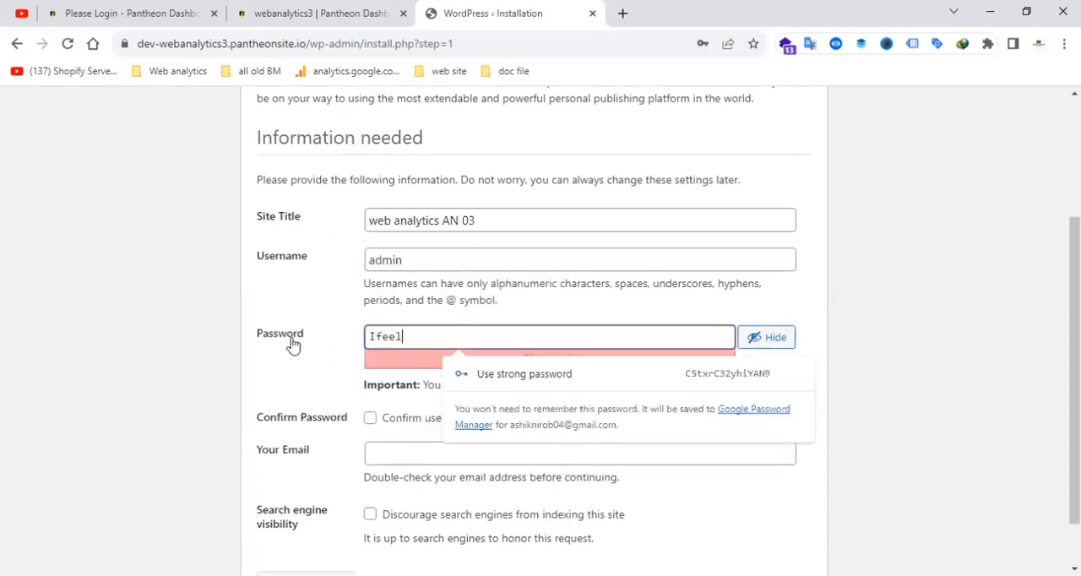
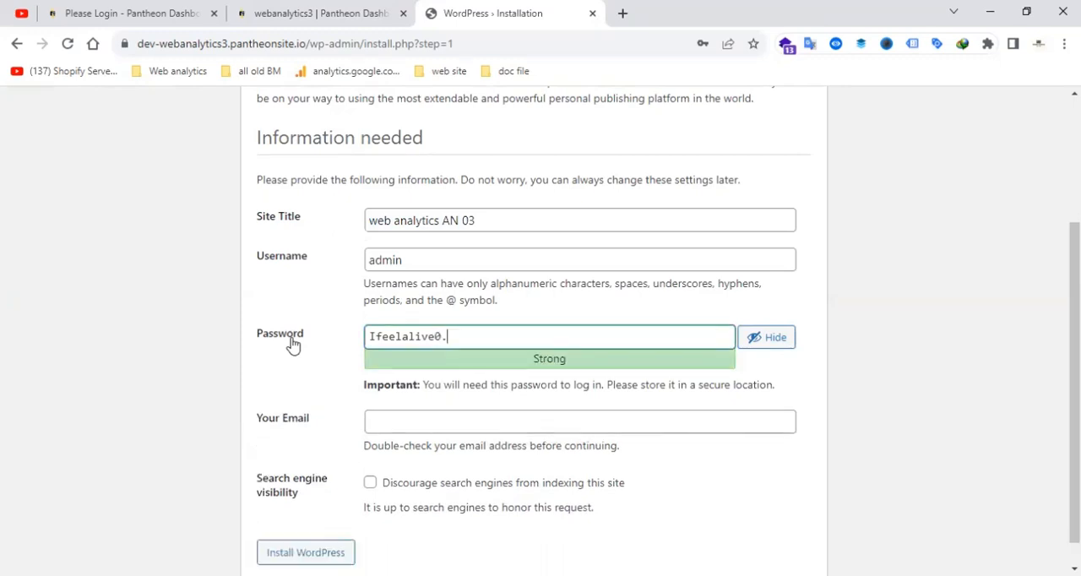
{"action": "key", "text": "ctrl+a"}
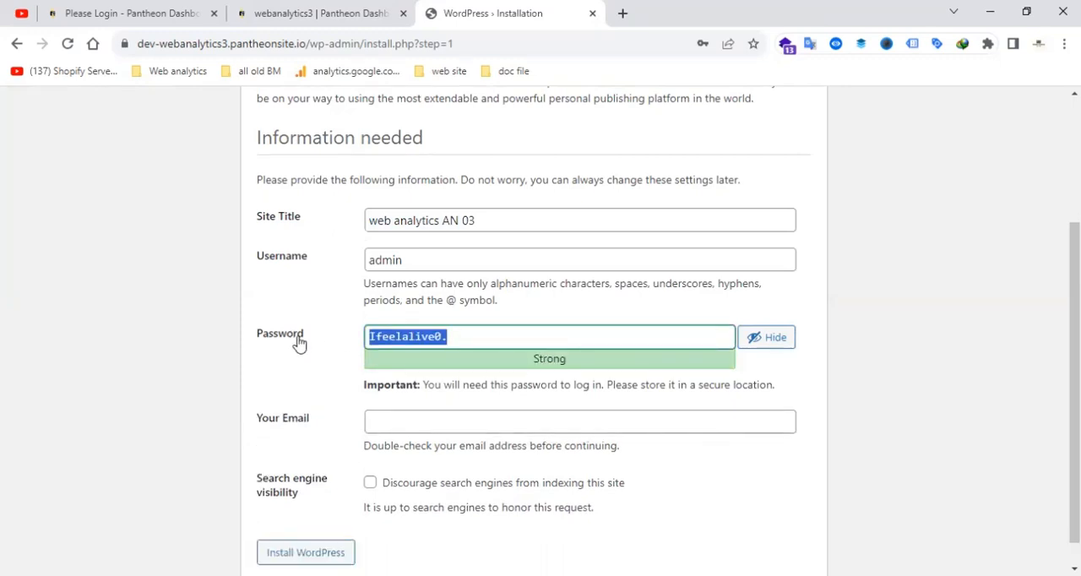
- Clear the visible WordPress password, hide the field's characters and paste the copied account password back in
{"action": "key", "text": "BackSpace"}
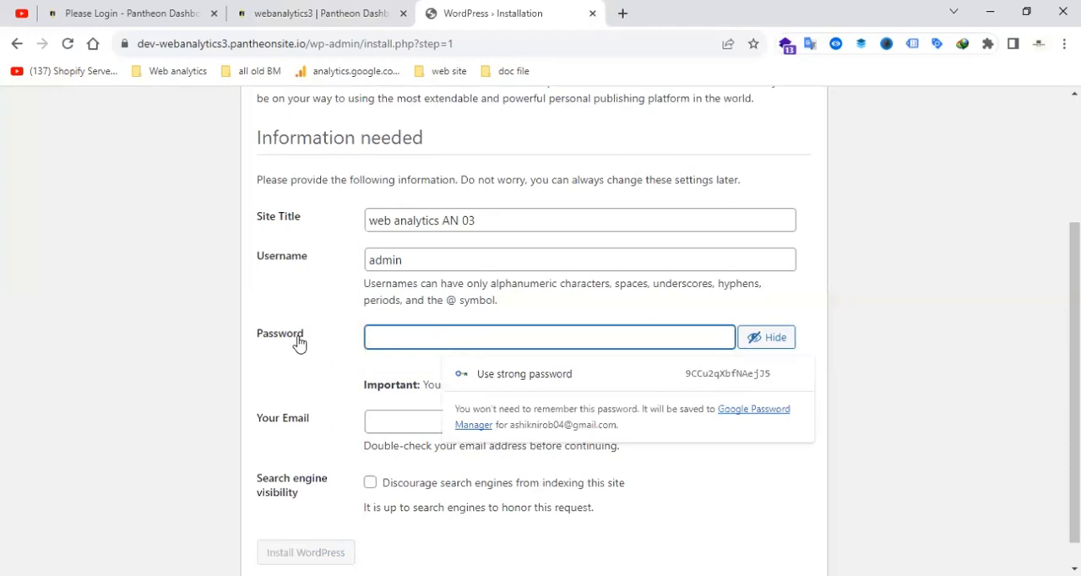
{"action": "type", "text": "I"}
{"action": "key", "text": "BackSpace"}
{"action": "left_click", "coordinate": [766, 337]}
{"action": "left_click", "coordinate": [531, 338]}
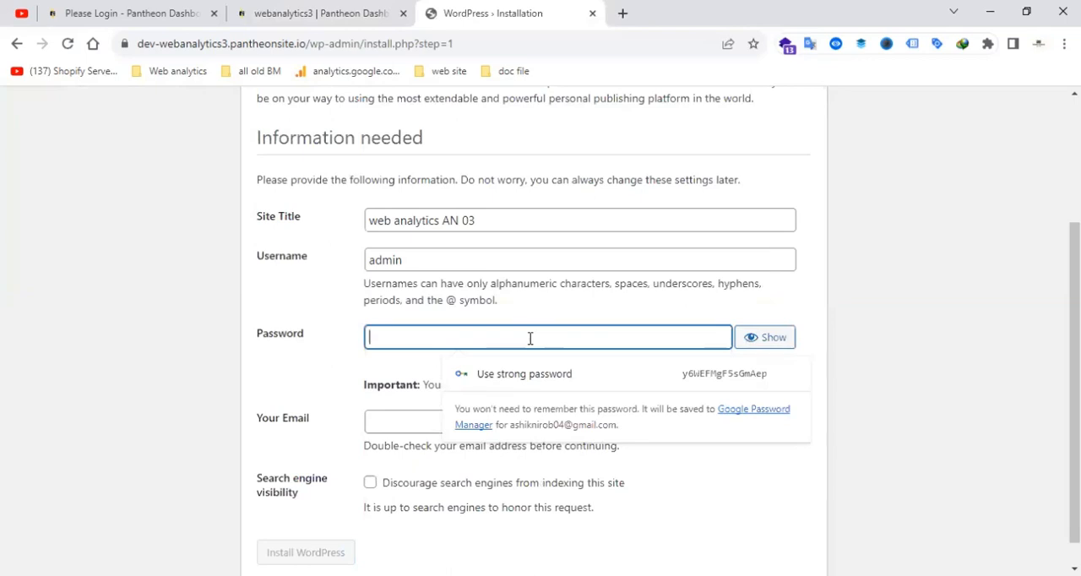
{"action": "type", "text": "If"}
{"action": "key", "text": "BackSpace"}
{"action": "key", "text": "BackSpace"}
{"action": "key", "text": "ctrl+v"}
- Fill in the administrator's email with the suggested address and install WordPress
{"action": "left_click", "coordinate": [415, 419]}
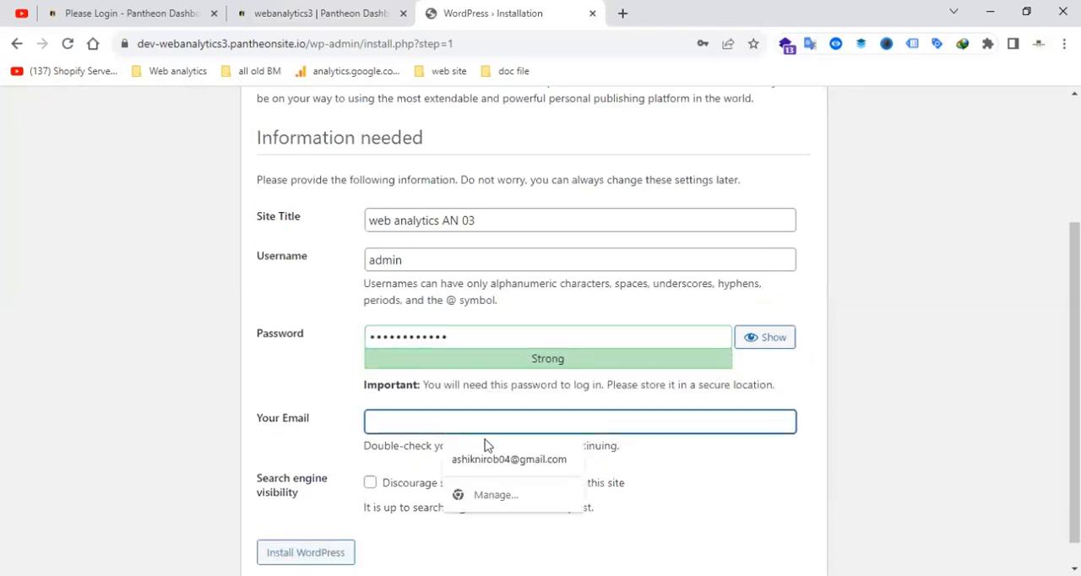
{"action": "left_click", "coordinate": [499, 459]}
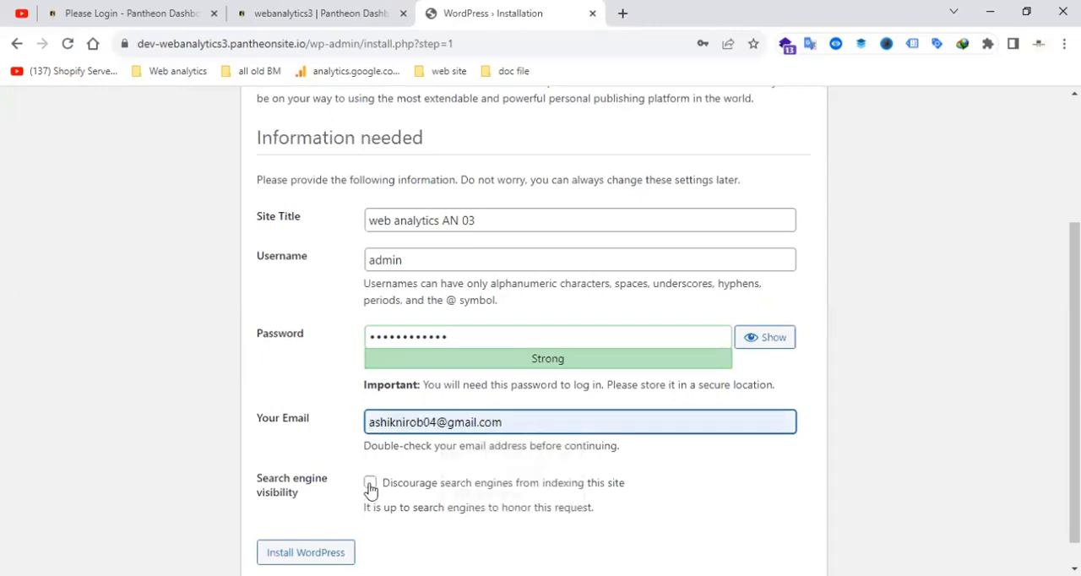
{"action": "left_click", "coordinate": [312, 553]}
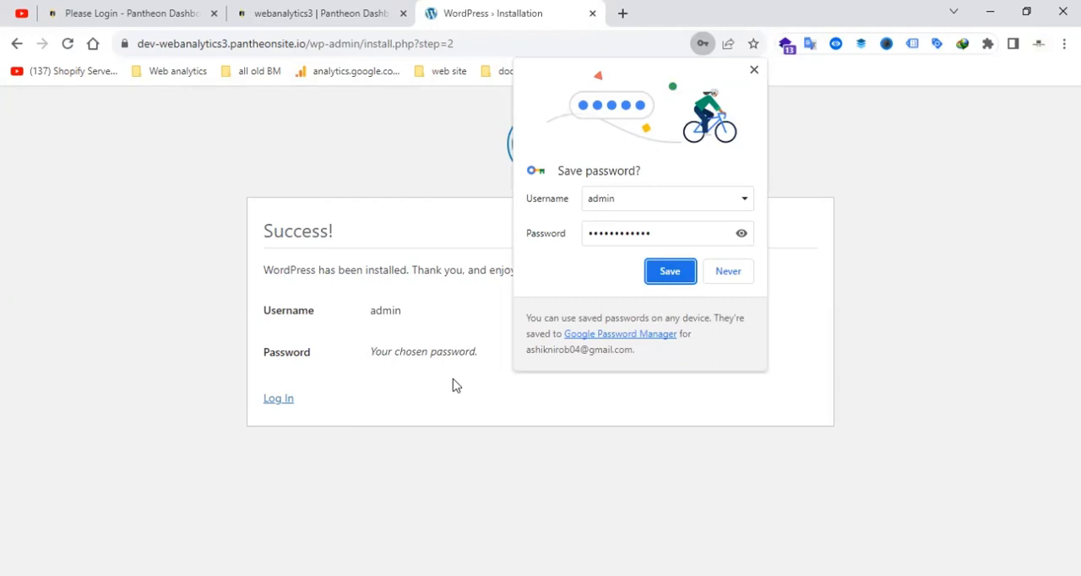
- Save the admin credentials in the browser's password manager and log in to the new WordPress site with them
{"action": "left_click", "coordinate": [667, 271]}
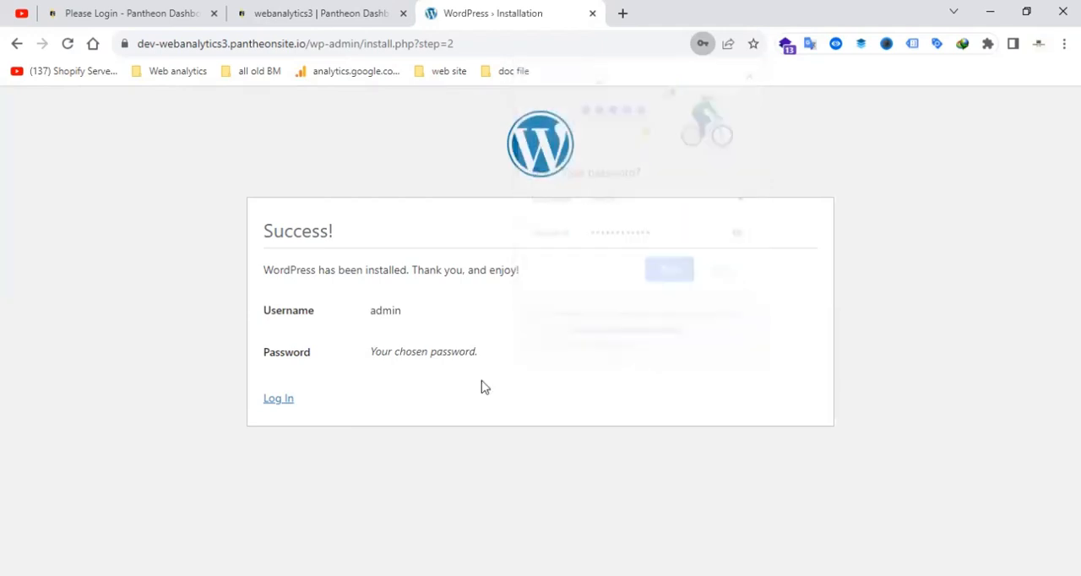
{"action": "left_click", "coordinate": [287, 402]}
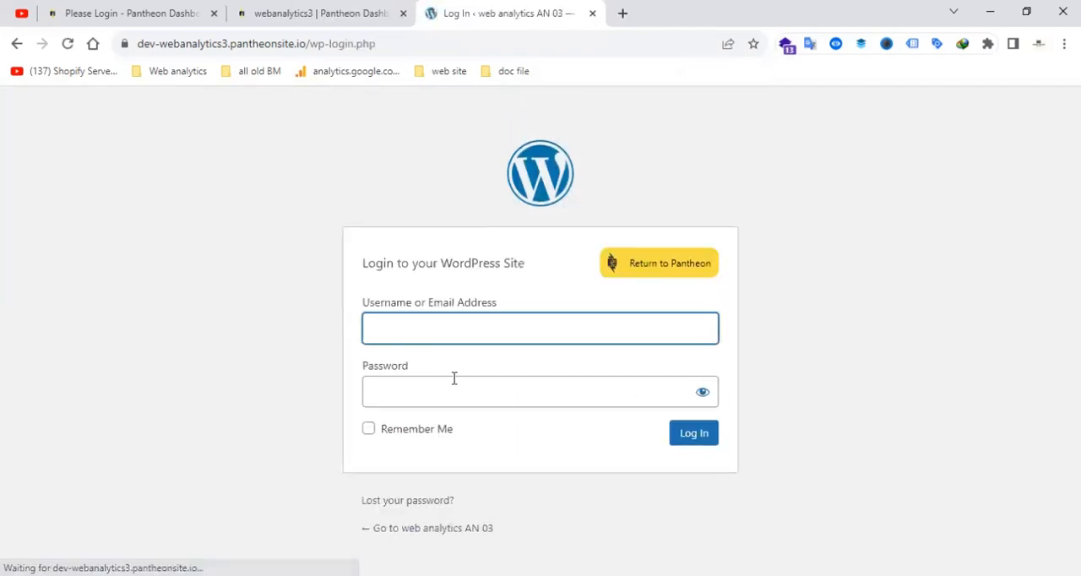
{"action": "left_click", "coordinate": [693, 436]}
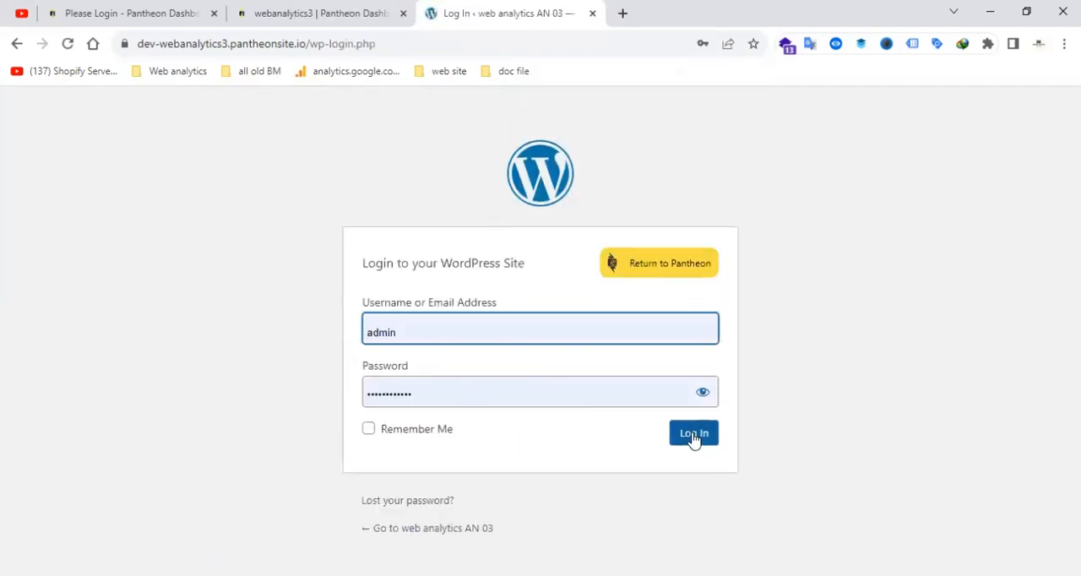
- Log in to WordPress with the filled-in admin credentials and open the page for adding a new theme
{"action": "left_click", "coordinate": [692, 436]}
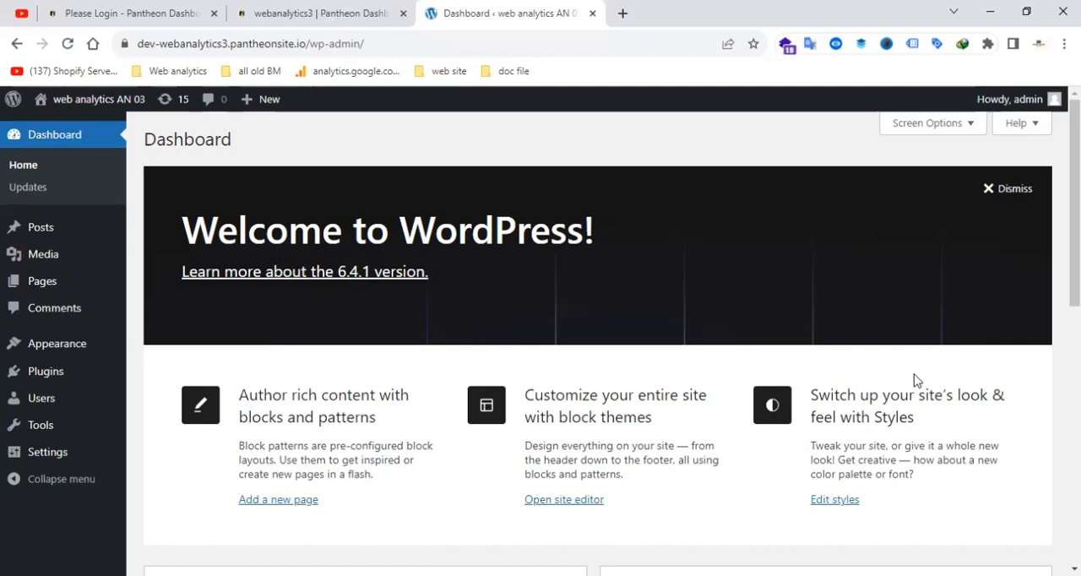
{"action": "mouse_move", "coordinate": [61, 351]}
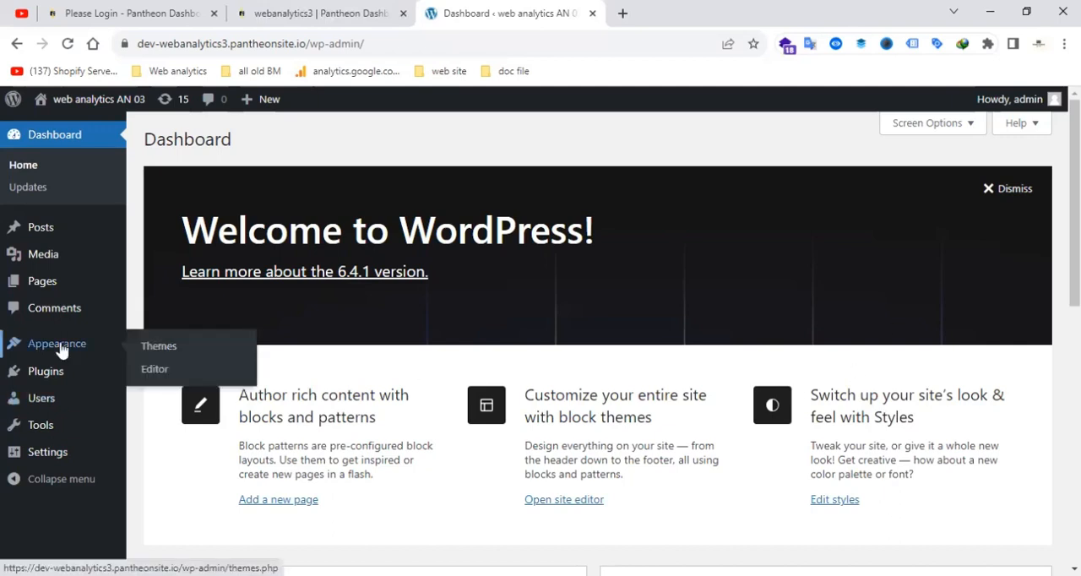
{"action": "left_click", "coordinate": [153, 351]}
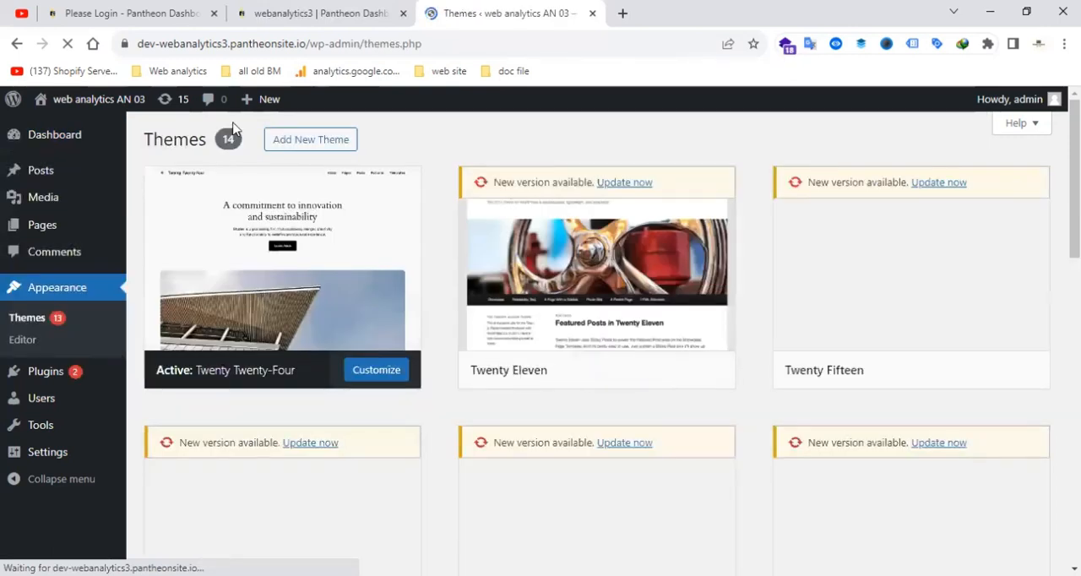
{"action": "left_click", "coordinate": [300, 145]}
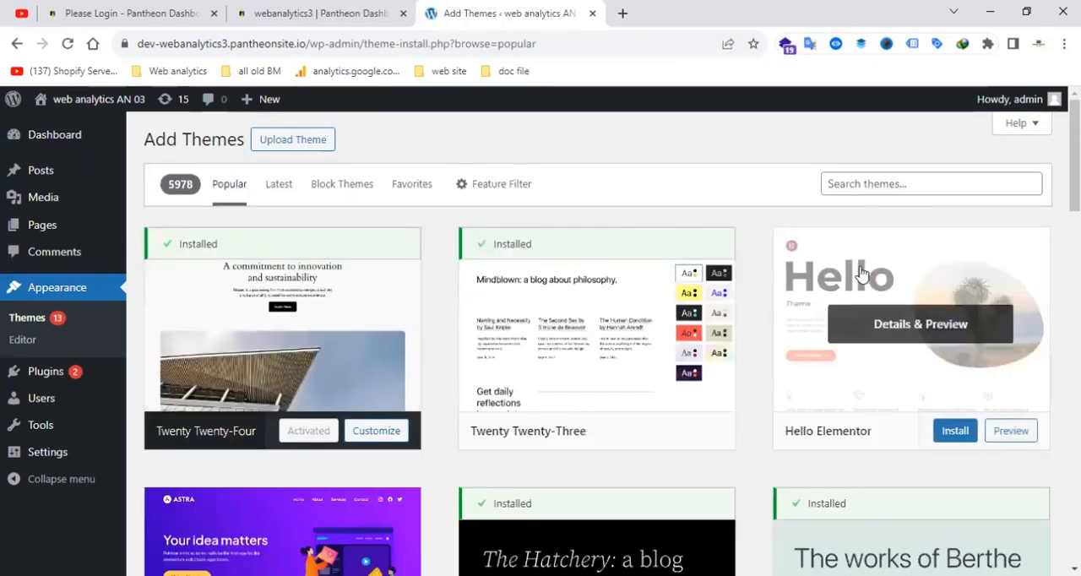
- Install the Astra theme from the popular themes and activate it
{"action": "scroll", "coordinate": [297, 391], "scroll_direction": "down", "scroll_amount": 3}
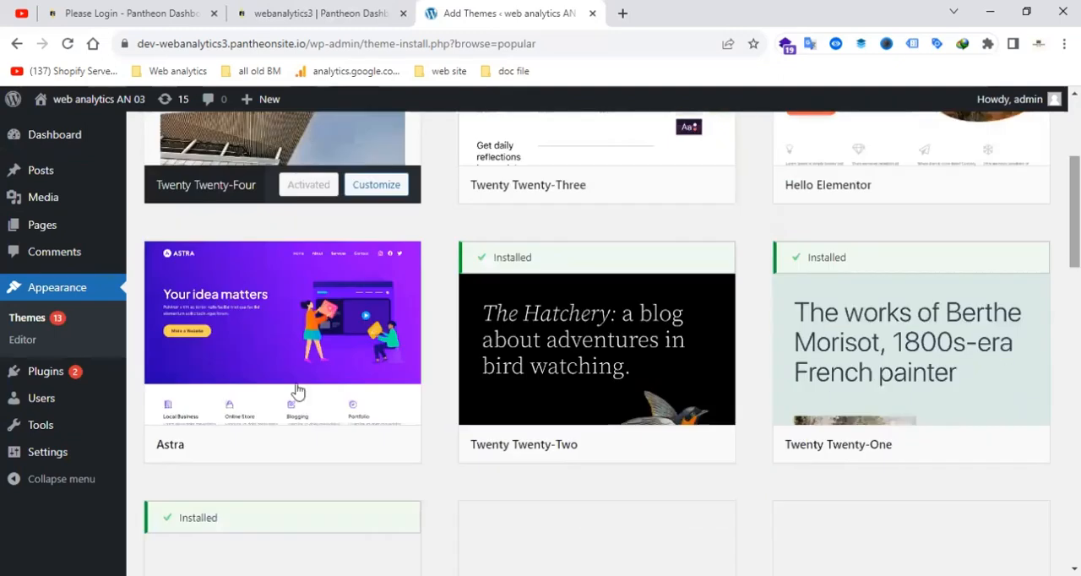
{"action": "left_click", "coordinate": [331, 446]}
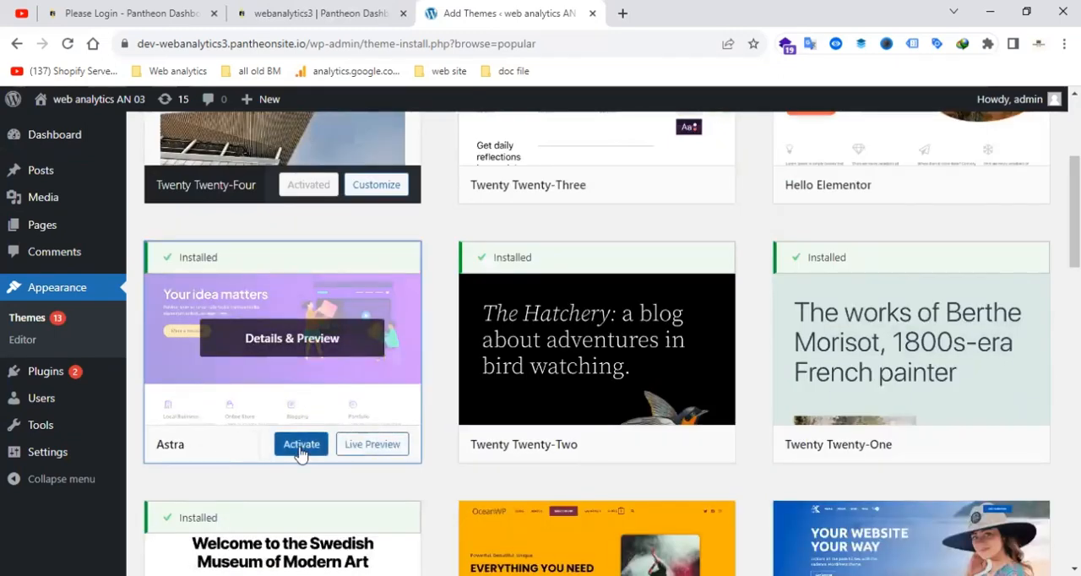
{"action": "left_click", "coordinate": [301, 444]}
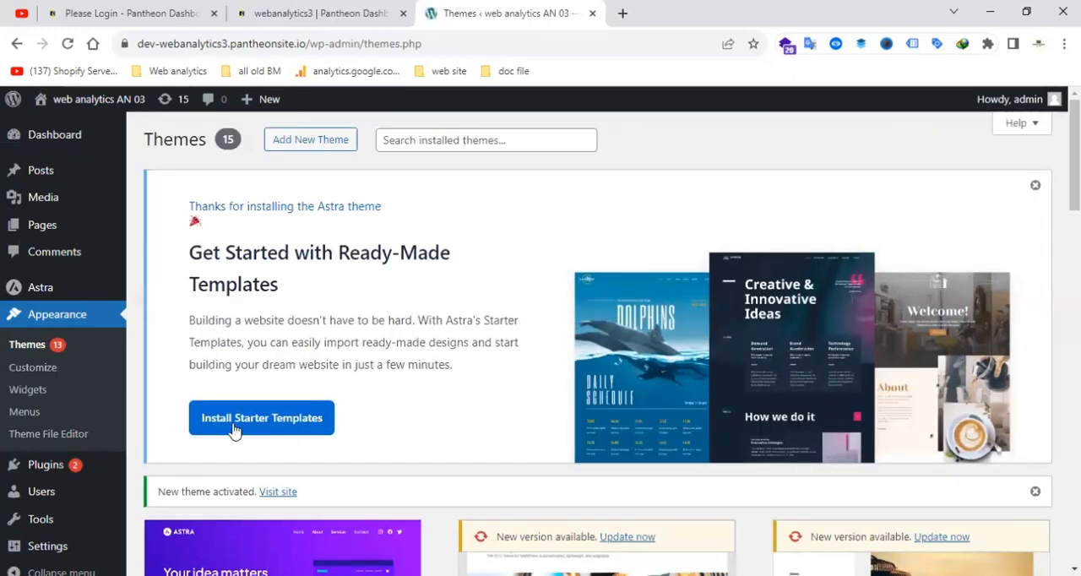
- Install Astra's Starter Templates and show the Elementor templates in the E-Commerce category
{"action": "left_click", "coordinate": [246, 426]}
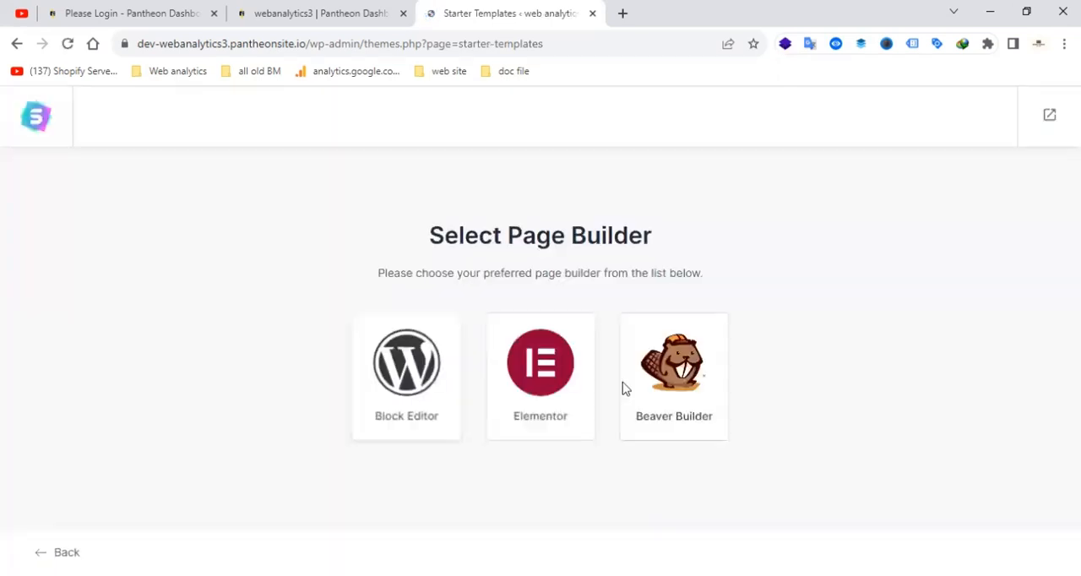
{"action": "left_click", "coordinate": [537, 355]}
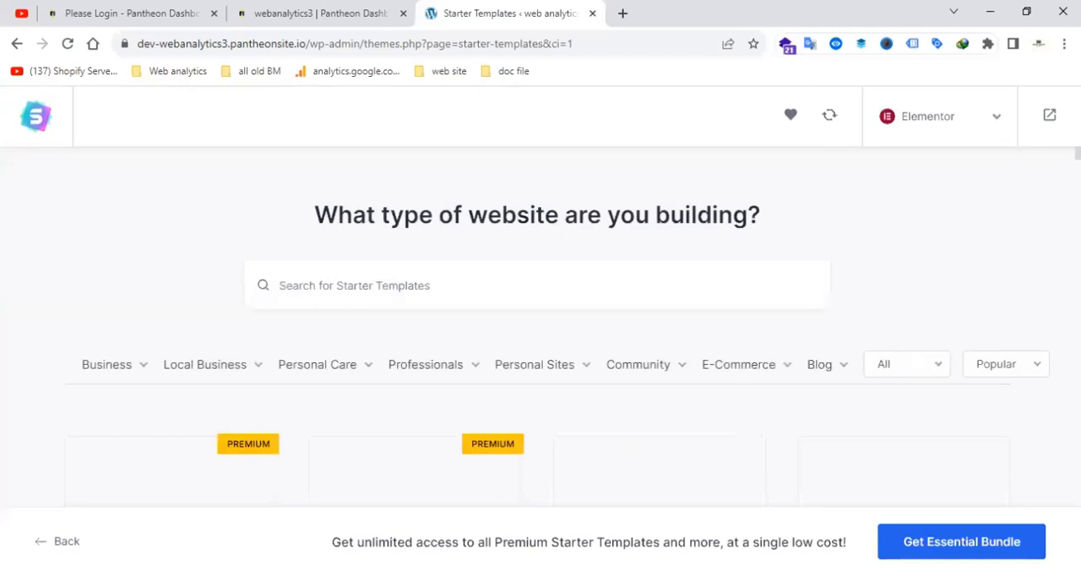
{"action": "mouse_move", "coordinate": [739, 370]}
{"action": "left_click", "coordinate": [738, 365]}
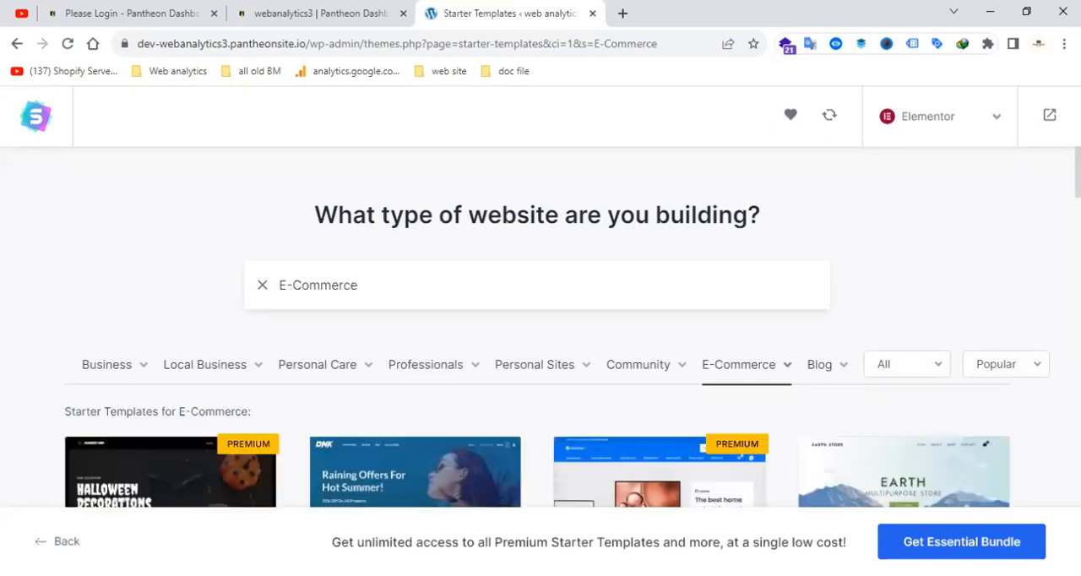
- Look through the e-commerce starter templates and select the Plant Shop template
{"action": "scroll", "coordinate": [541, 329], "scroll_direction": "down", "scroll_amount": 3}
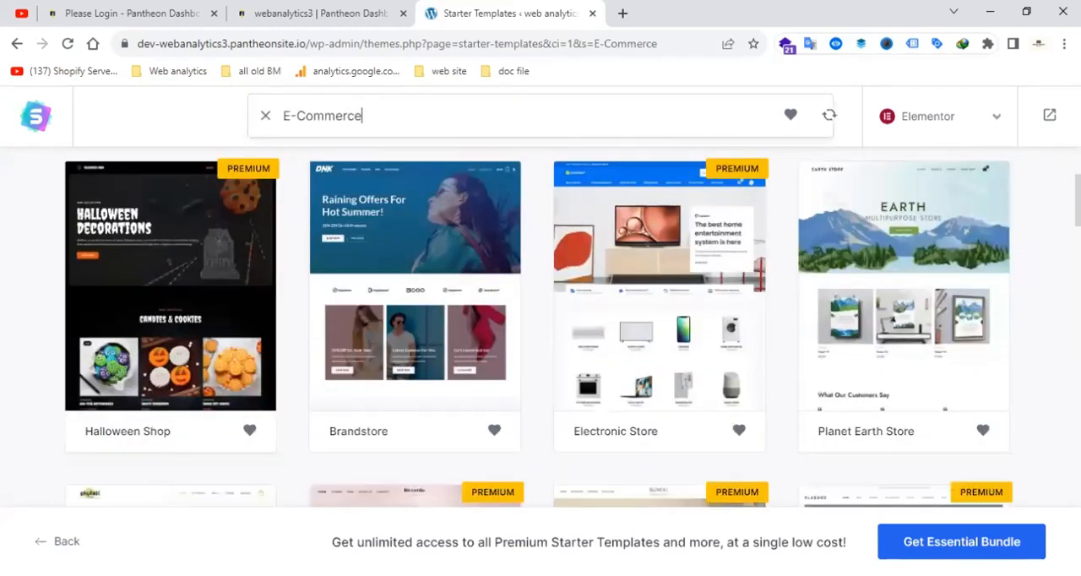
{"action": "scroll", "coordinate": [540, 329], "scroll_direction": "up", "scroll_amount": 1}
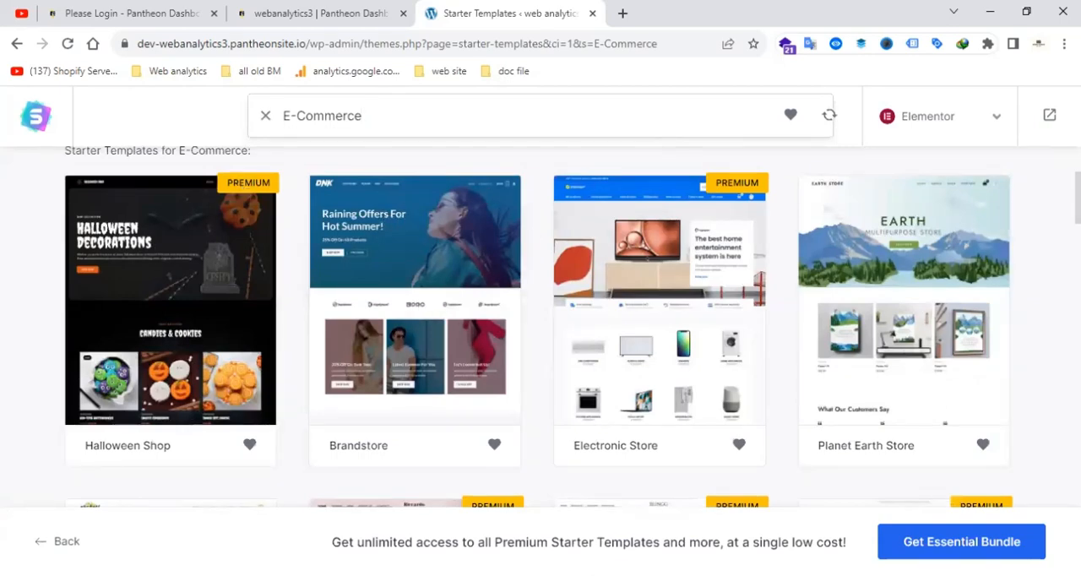
{"action": "scroll", "coordinate": [541, 329], "scroll_direction": "down", "scroll_amount": 2}
{"action": "scroll", "coordinate": [540, 330], "scroll_direction": "down", "scroll_amount": 3}
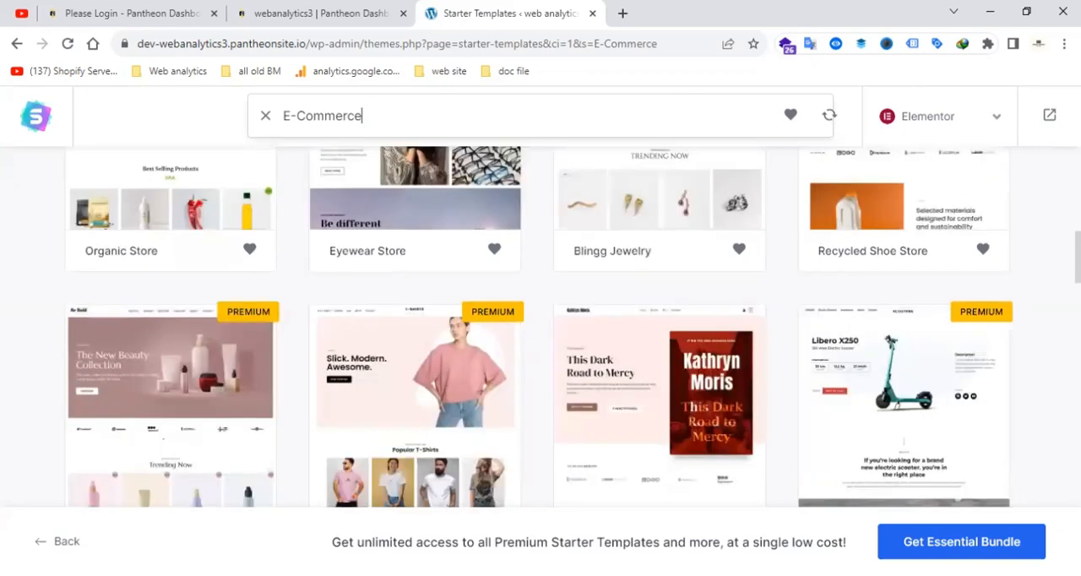
{"action": "scroll", "coordinate": [540, 329], "scroll_direction": "down", "scroll_amount": 3}
{"action": "scroll", "coordinate": [540, 330], "scroll_direction": "down", "scroll_amount": 2}
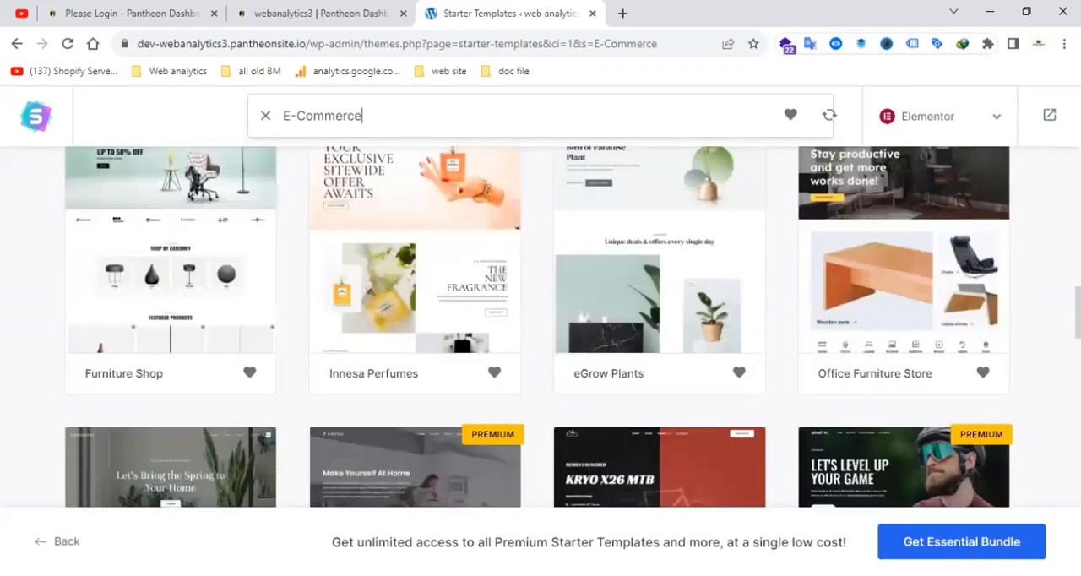
{"action": "scroll", "coordinate": [541, 329], "scroll_direction": "down", "scroll_amount": 2}
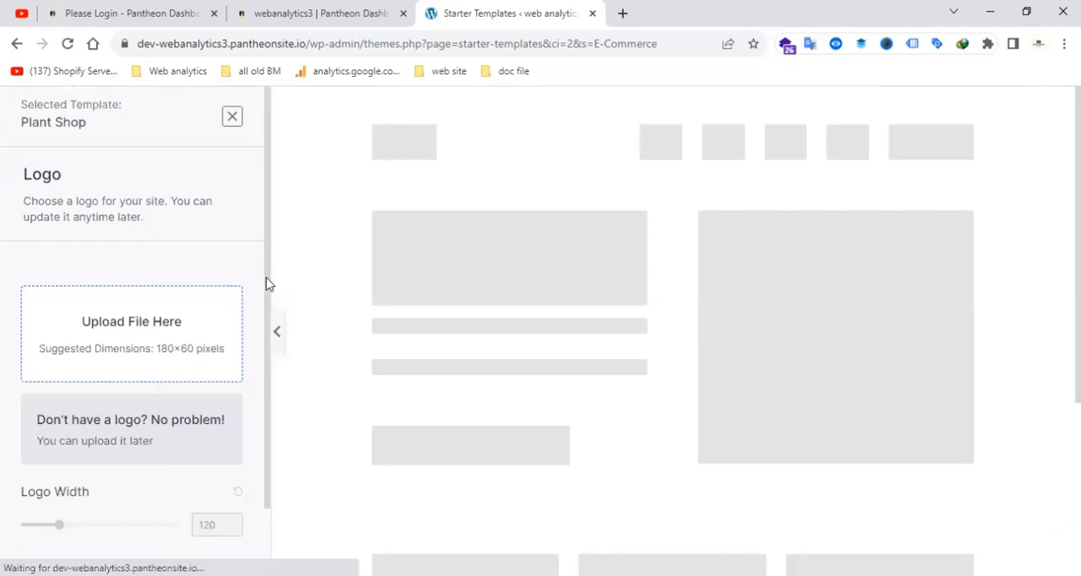
- Skip the logo upload and continue with the template's default colors and fonts
{"action": "scroll", "coordinate": [149, 511], "scroll_direction": "down", "scroll_amount": 1}
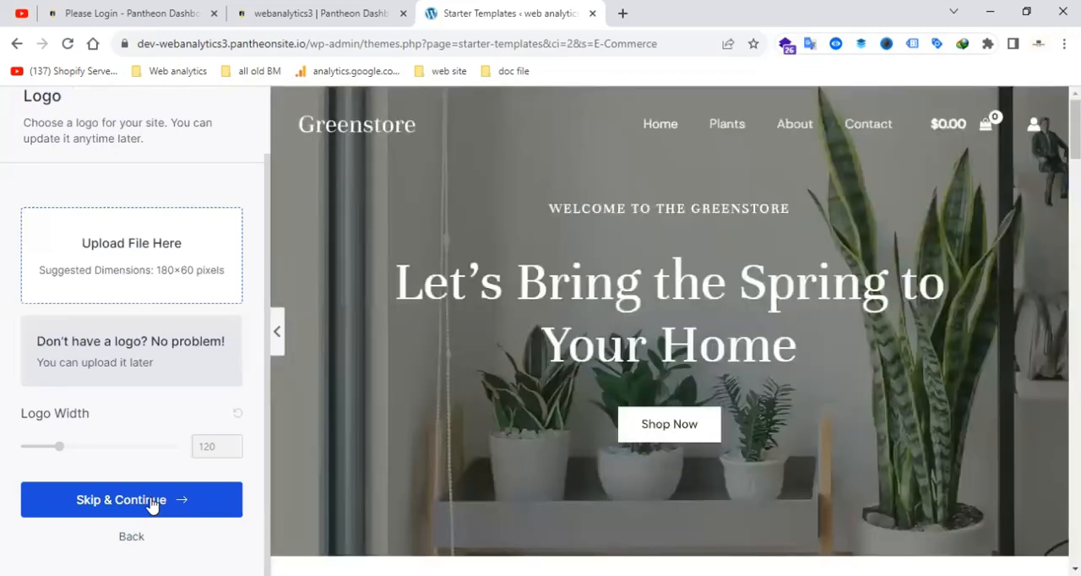
{"action": "left_click", "coordinate": [150, 503]}
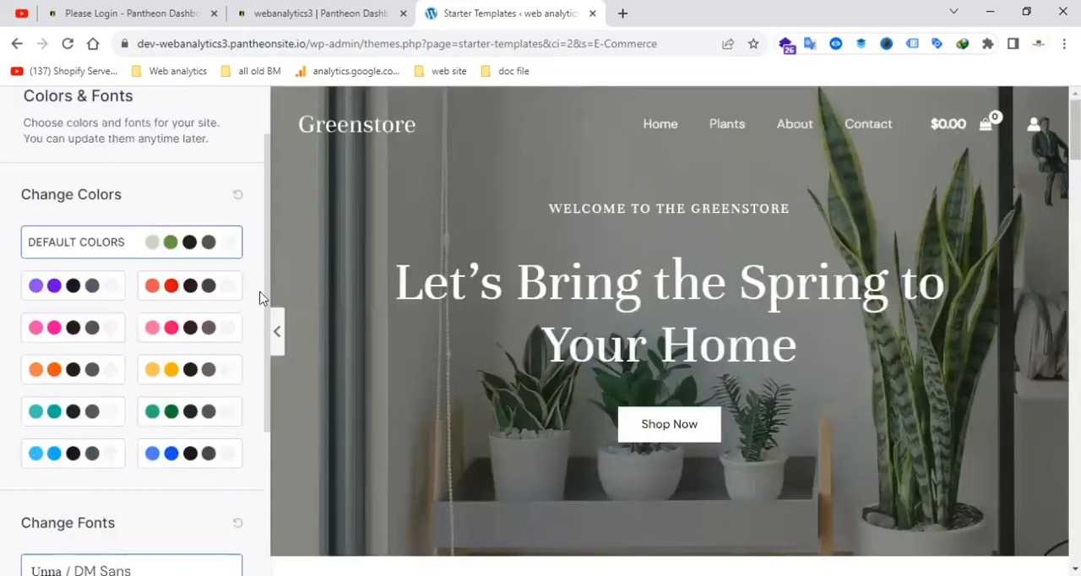
{"action": "scroll", "coordinate": [251, 417], "scroll_direction": "down", "scroll_amount": 3}
{"action": "left_click", "coordinate": [156, 499]}
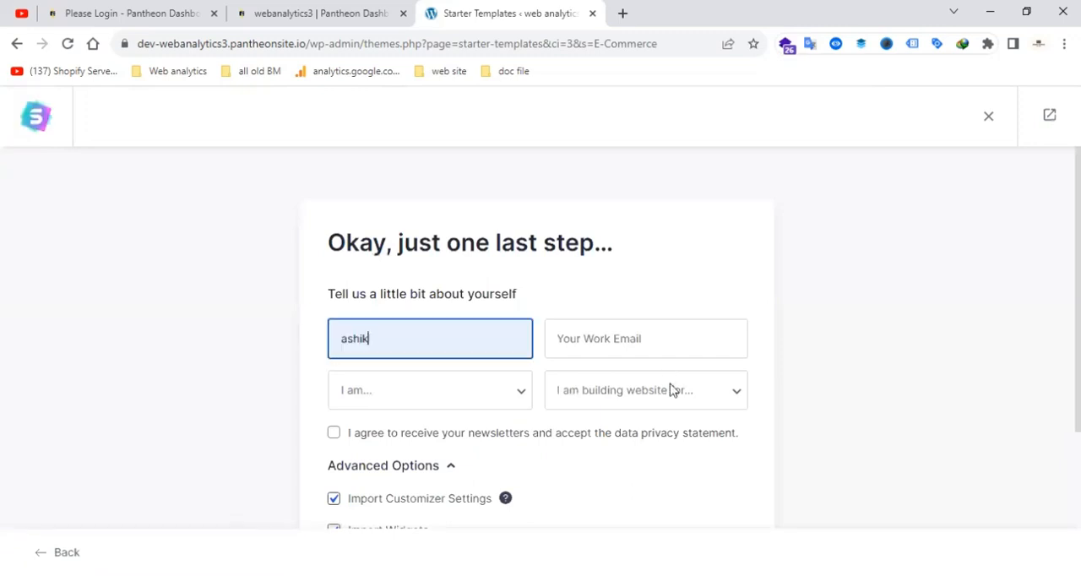
- Fill in the first name and work email from the saved suggestion, choosing Intermediate and Myself/My Company
{"action": "left_click", "coordinate": [657, 341]}
{"action": "left_click", "coordinate": [673, 388]}
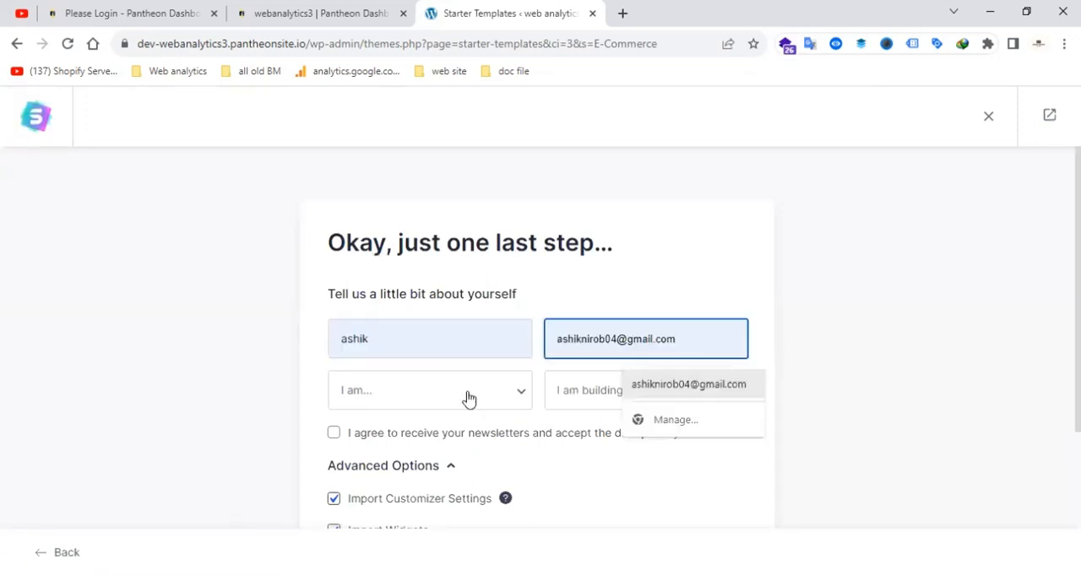
{"action": "left_click", "coordinate": [372, 451]}
{"action": "left_click", "coordinate": [645, 401]}
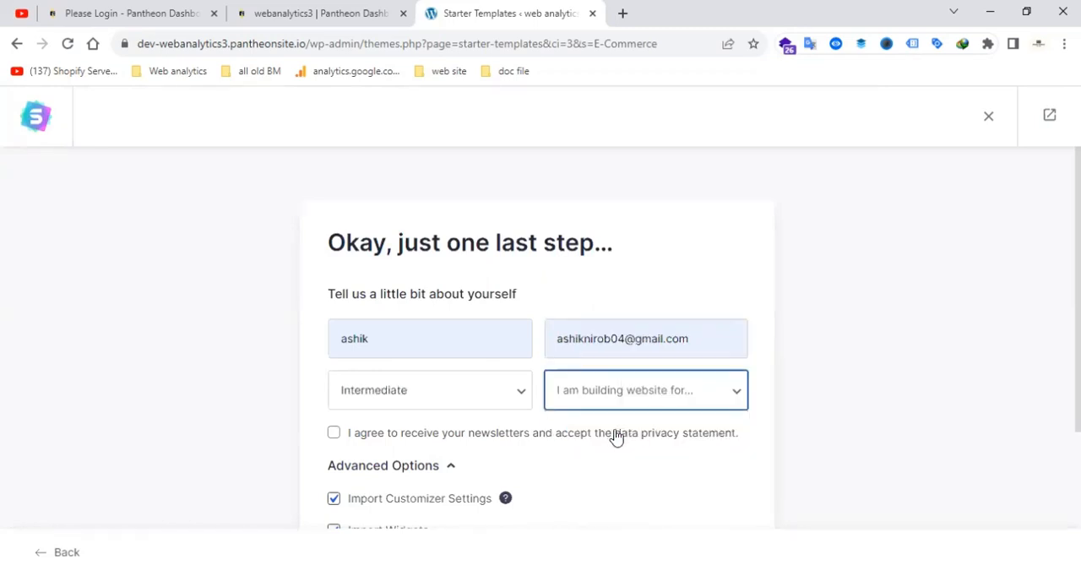
{"action": "left_click", "coordinate": [613, 434]}
- Keep all advanced import options enabled, then submit the form and build the website
{"action": "left_click_drag", "start_coordinate": [1078, 371], "coordinate": [1078, 492]}
{"action": "scroll", "coordinate": [528, 475], "scroll_direction": "down", "scroll_amount": 1}
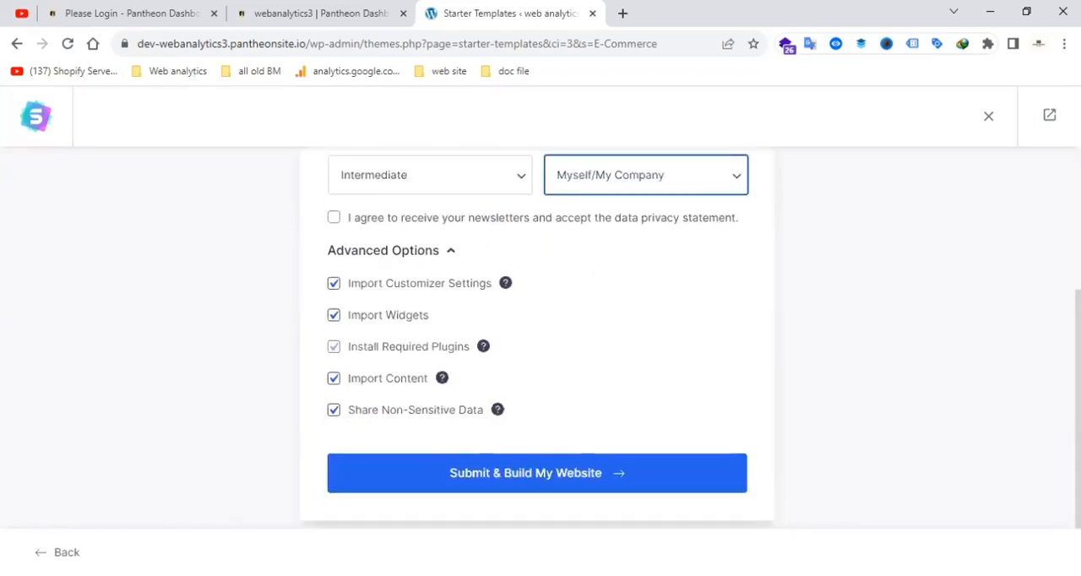
{"action": "scroll", "coordinate": [745, 342], "scroll_direction": "up", "scroll_amount": 2}
{"action": "scroll", "coordinate": [744, 342], "scroll_direction": "down", "scroll_amount": 1}
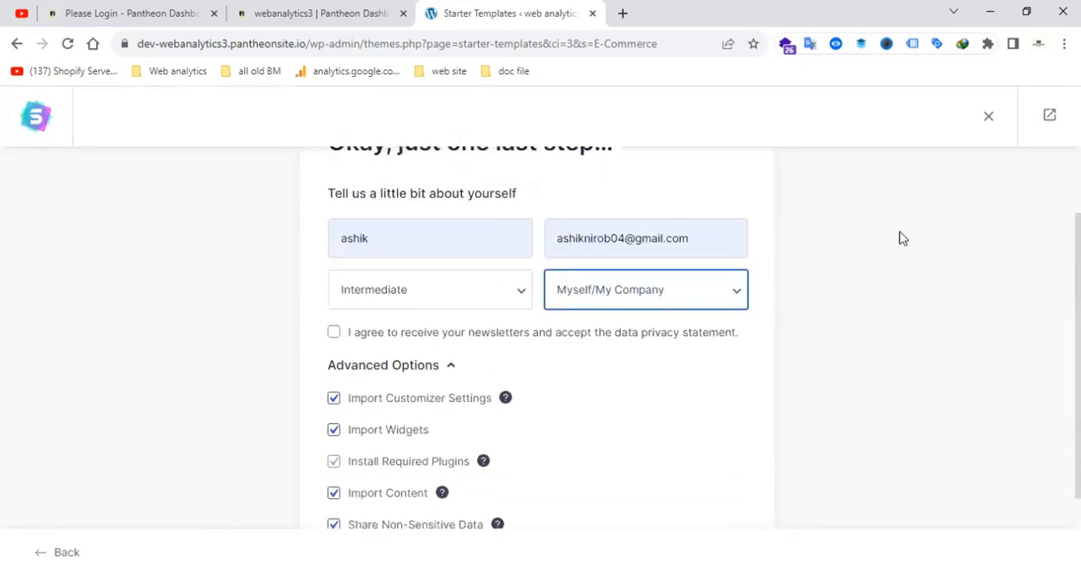
{"action": "scroll", "coordinate": [938, 232], "scroll_direction": "down", "scroll_amount": 1}
{"action": "scroll", "coordinate": [895, 426], "scroll_direction": "down", "scroll_amount": 1}
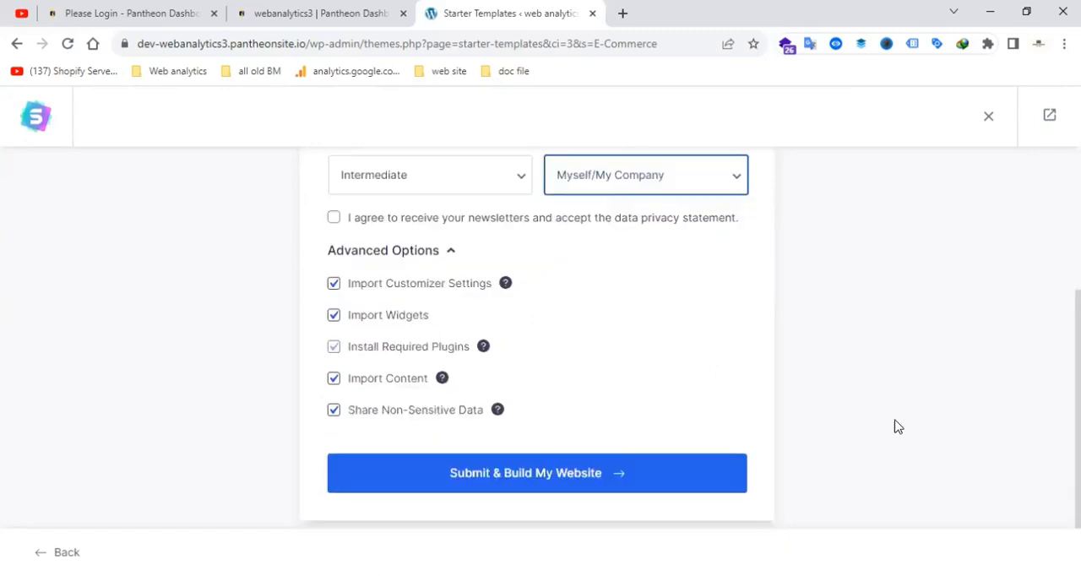
{"action": "left_click", "coordinate": [528, 475]}
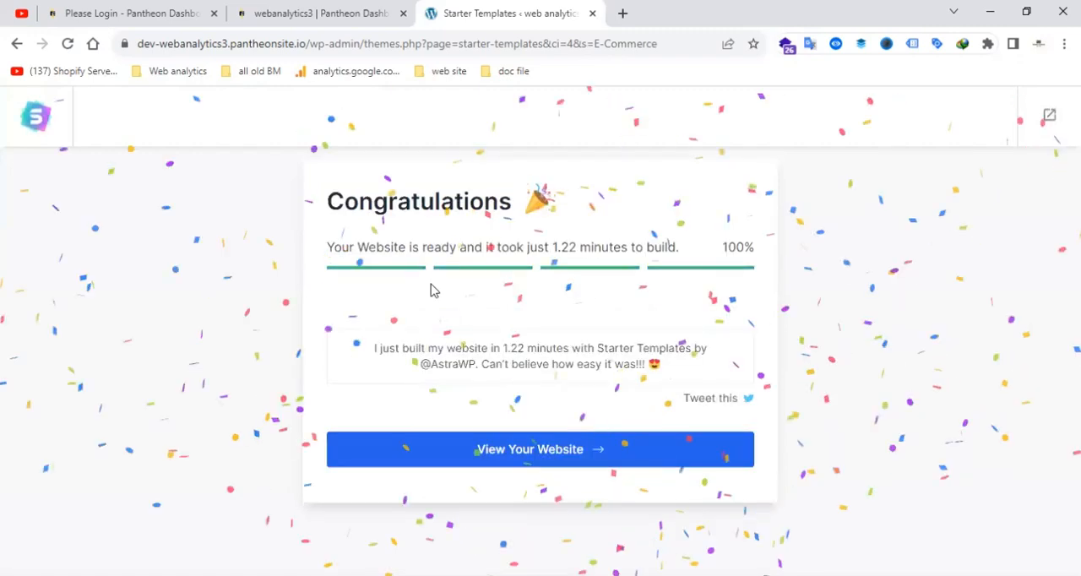
- View the newly built website and look over the plant products on its home page
{"action": "left_click", "coordinate": [542, 454]}
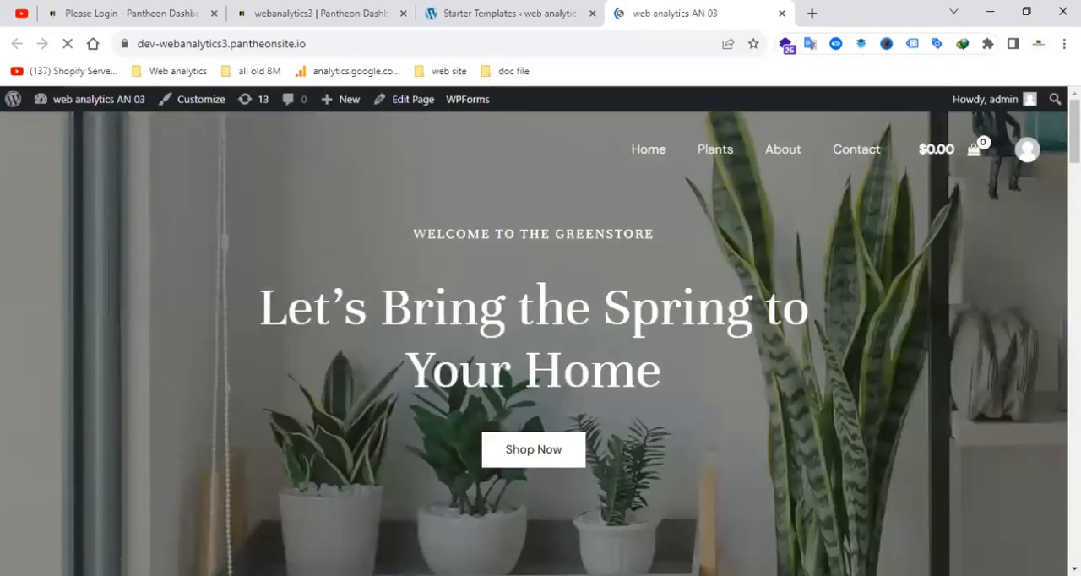
{"action": "scroll", "coordinate": [541, 338], "scroll_direction": "down", "scroll_amount": 5}
{"action": "scroll", "coordinate": [540, 338], "scroll_direction": "down", "scroll_amount": 4}
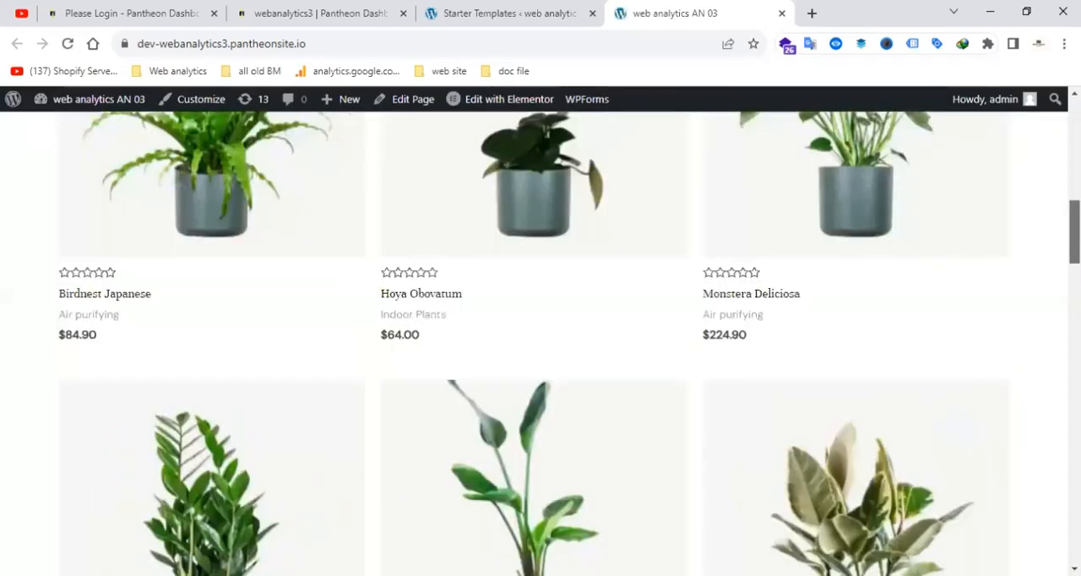
{"action": "scroll", "coordinate": [540, 338], "scroll_direction": "down", "scroll_amount": 1}
{"action": "scroll", "coordinate": [541, 338], "scroll_direction": "up", "scroll_amount": 10}
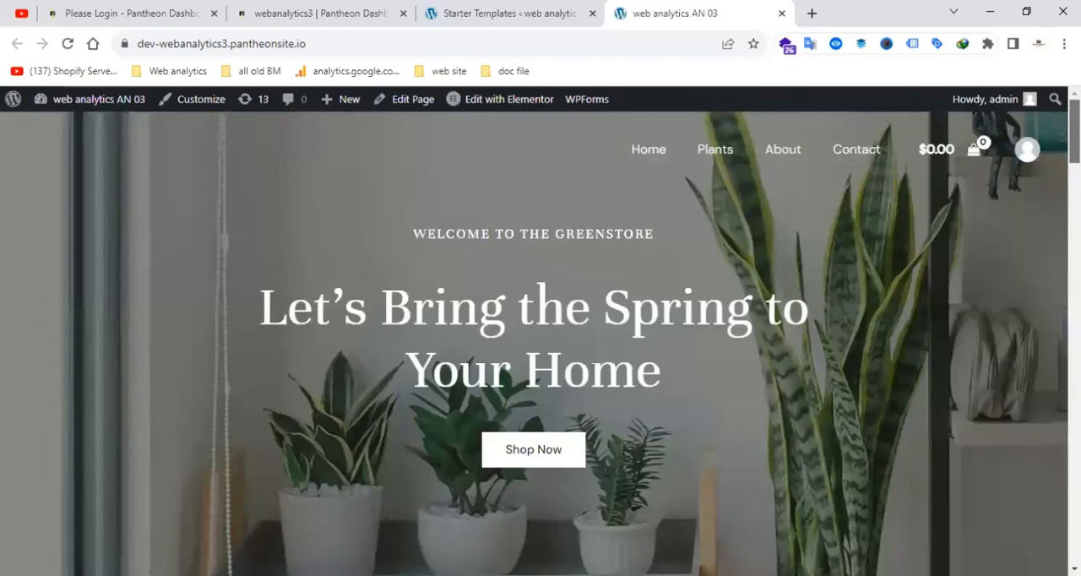
- Go from the live site to its WordPress admin dashboard
{"action": "left_click", "coordinate": [527, 20]}
{"action": "left_click", "coordinate": [665, 15]}
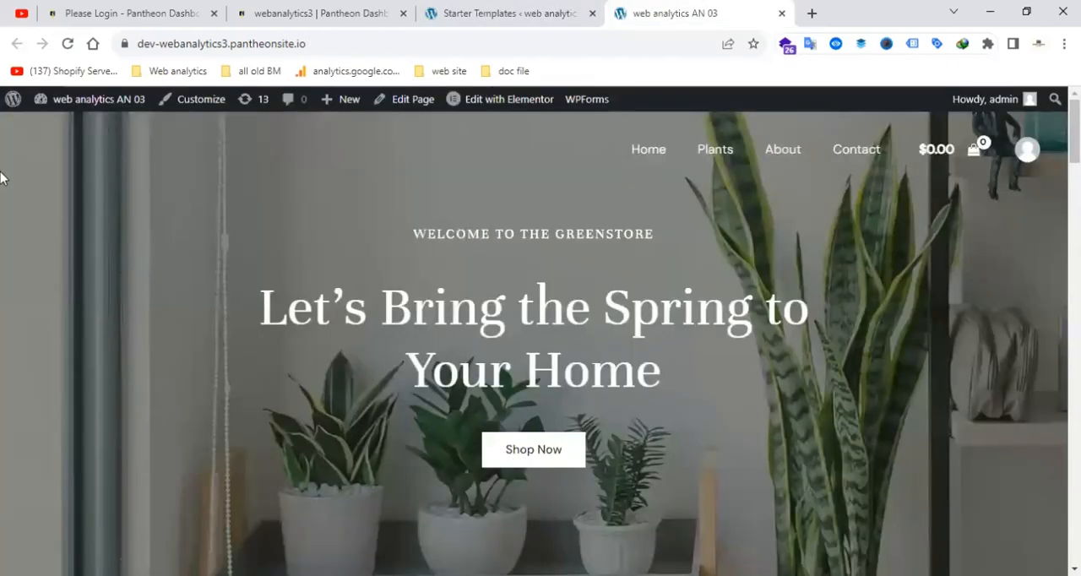
{"action": "mouse_move", "coordinate": [68, 135]}
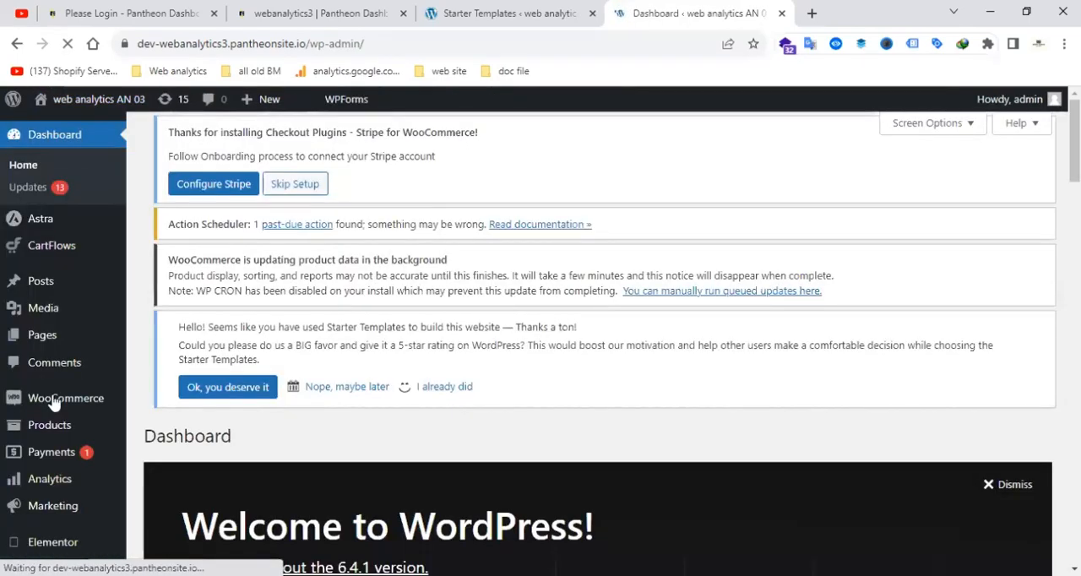
{"action": "mouse_move", "coordinate": [65, 403]}
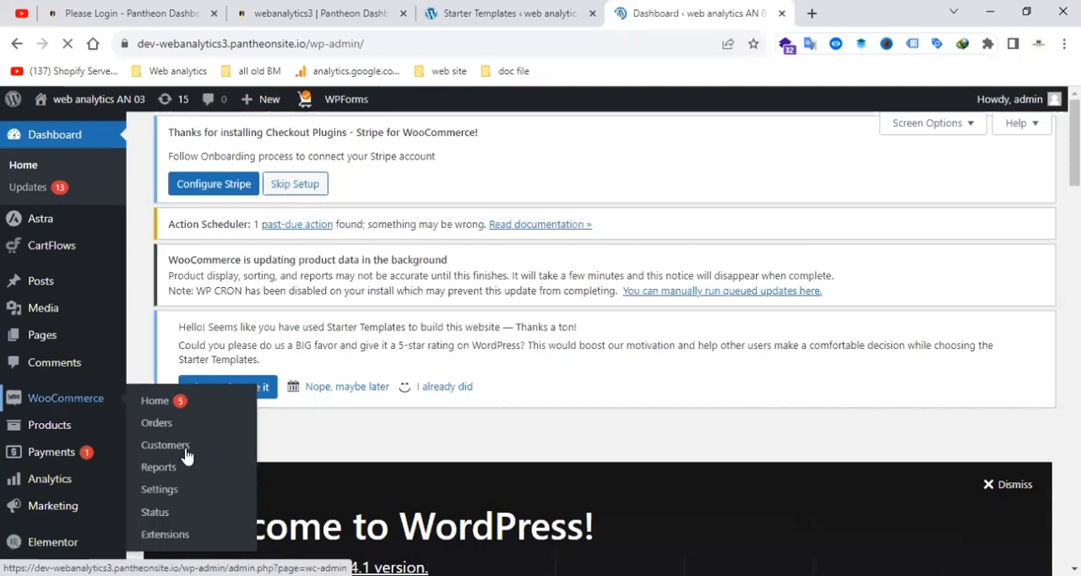
{"action": "left_click", "coordinate": [68, 407]}
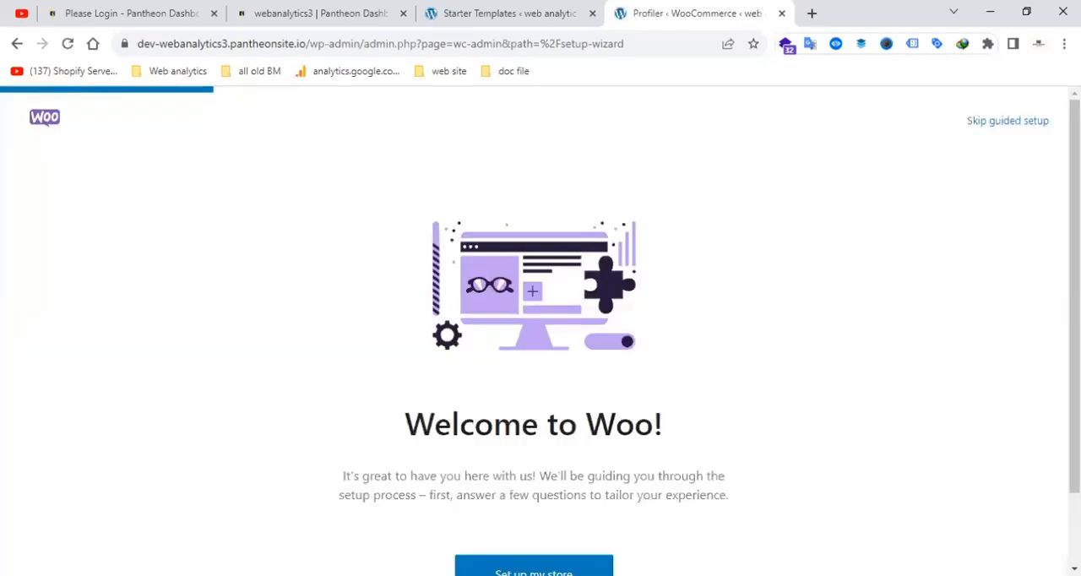
{"action": "left_click", "coordinate": [1009, 122]}
{"action": "left_click", "coordinate": [666, 309]}
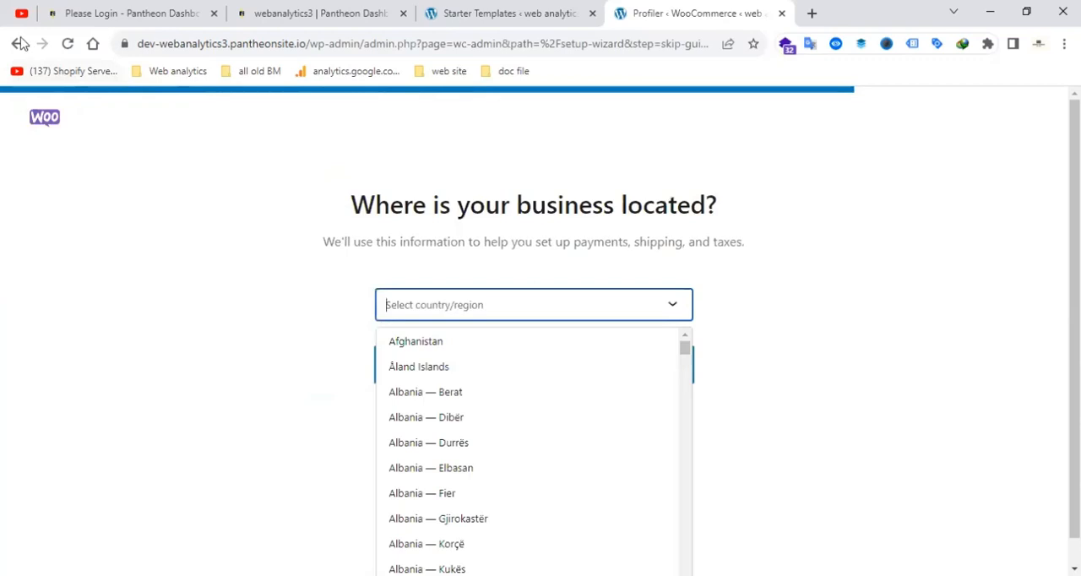
{"action": "left_click", "coordinate": [17, 43]}
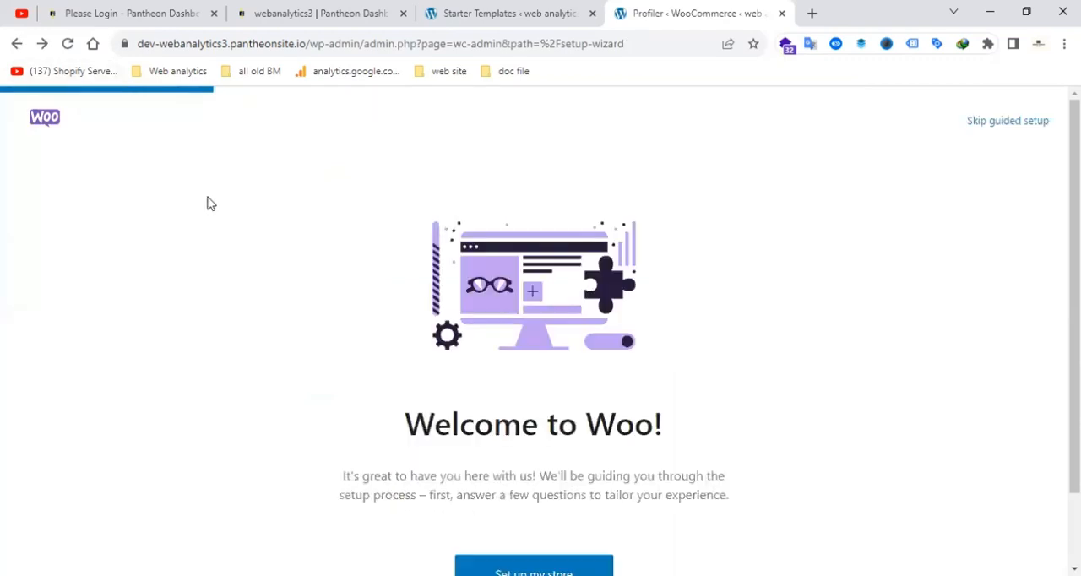
{"action": "left_click", "coordinate": [12, 49]}
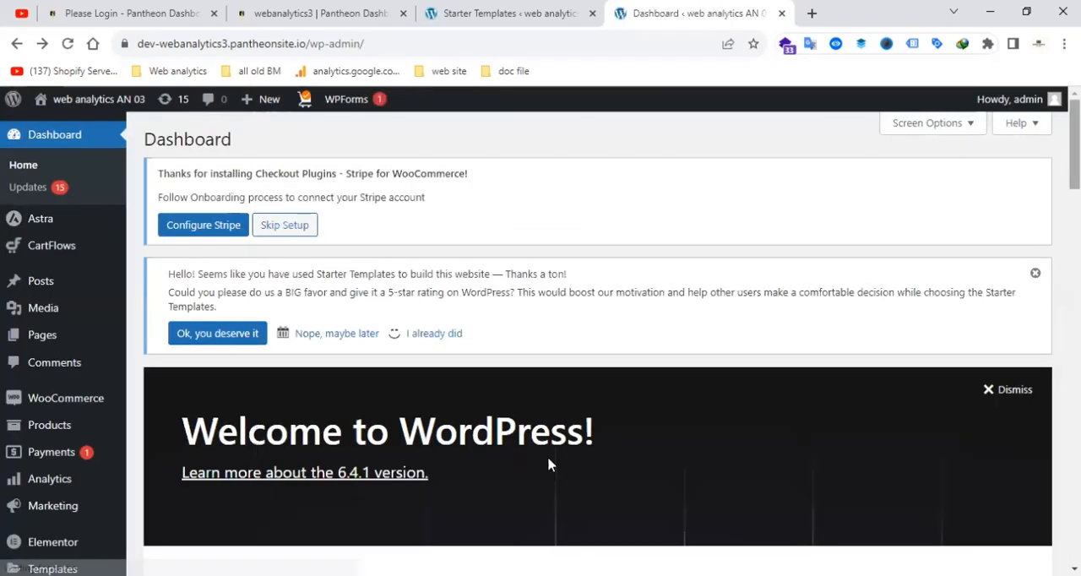
- Find the Conditional Payments for WooCommerce plugin in the plugin directory, then install and activate it
{"action": "scroll", "coordinate": [548, 456], "scroll_direction": "down", "scroll_amount": 3}
{"action": "mouse_move", "coordinate": [92, 448]}
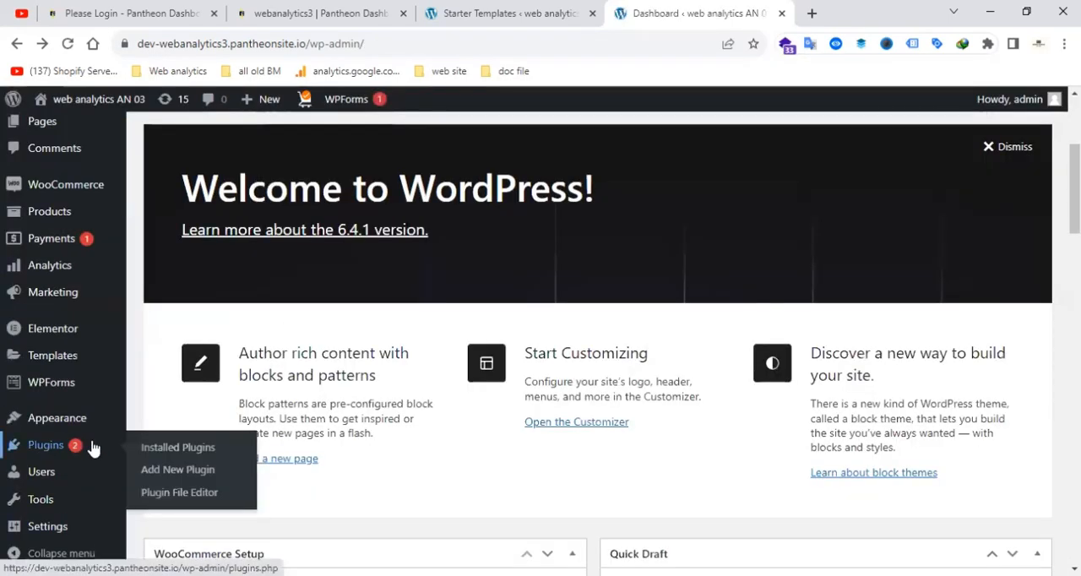
{"action": "left_click", "coordinate": [176, 449]}
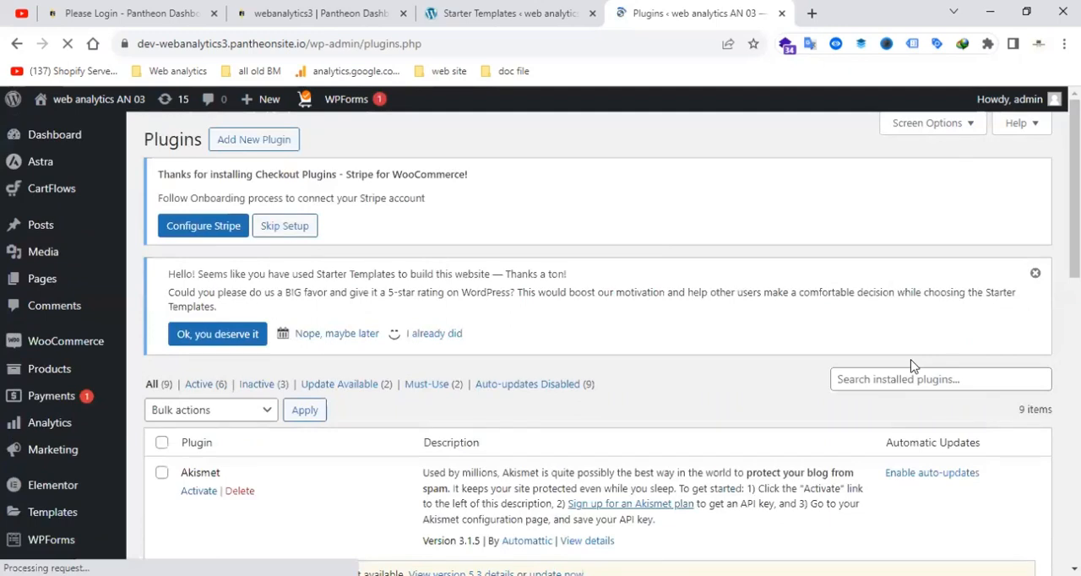
{"action": "left_click", "coordinate": [225, 142]}
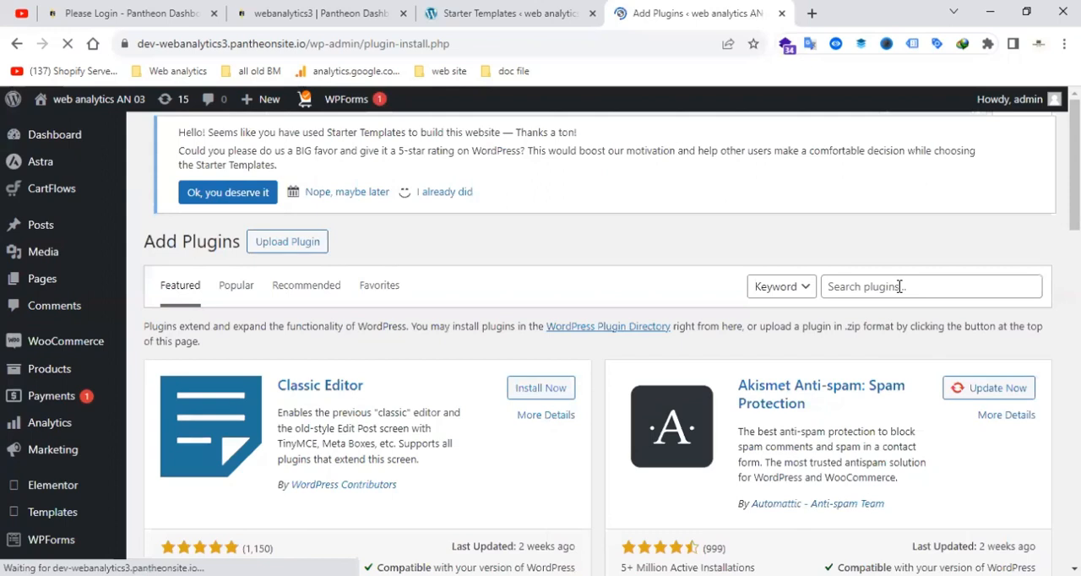
{"action": "left_click", "coordinate": [899, 287]}
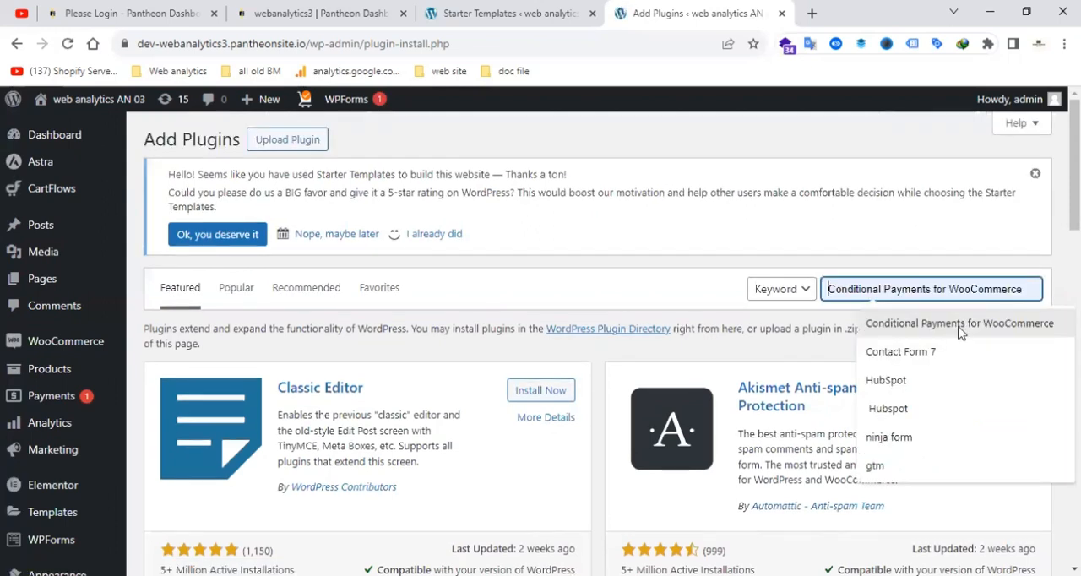
{"action": "left_click", "coordinate": [959, 324]}
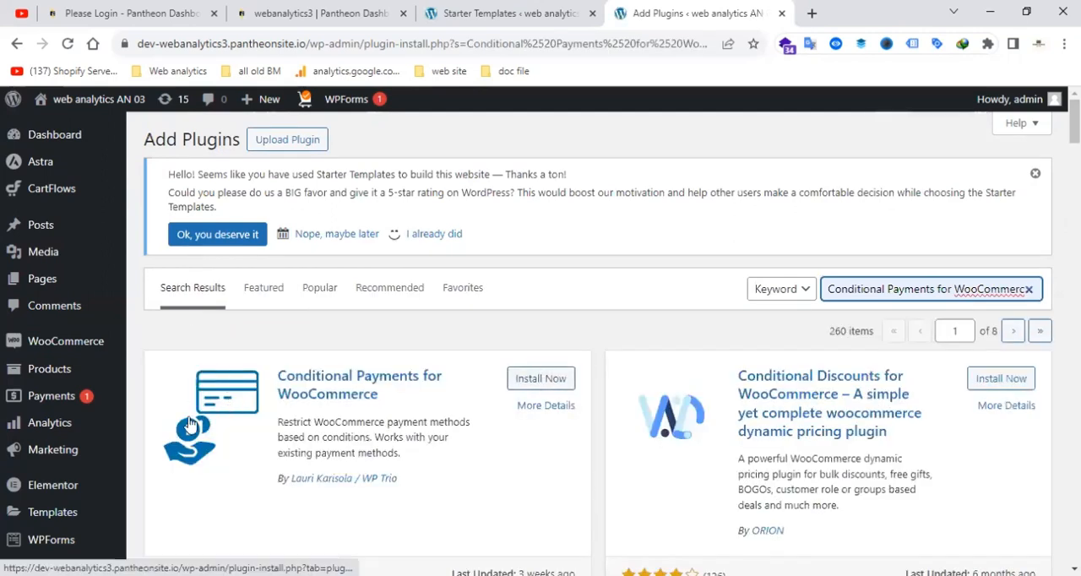
{"action": "left_click", "coordinate": [530, 379]}
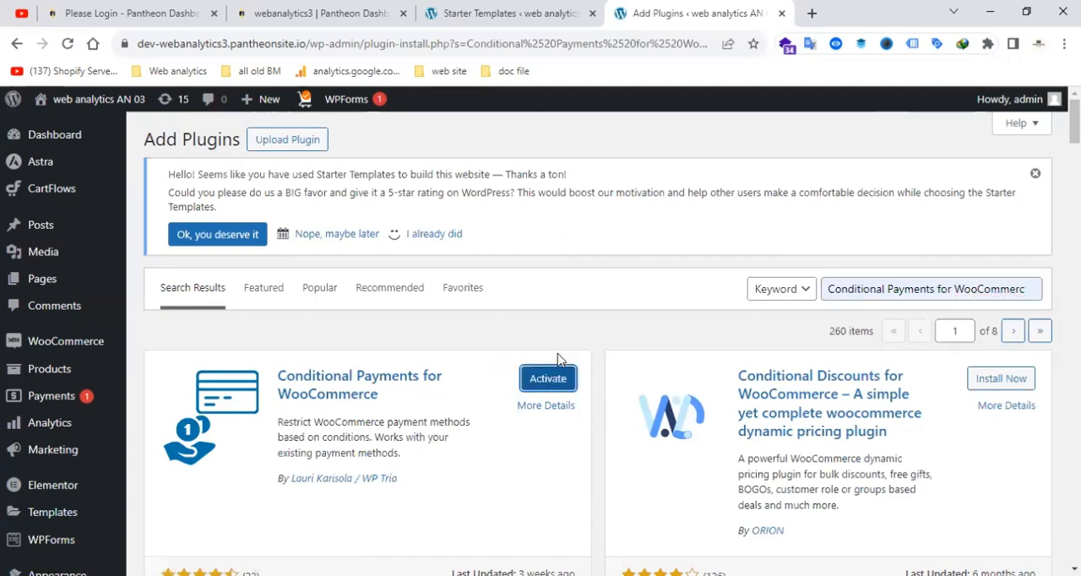
{"action": "left_click", "coordinate": [550, 378]}
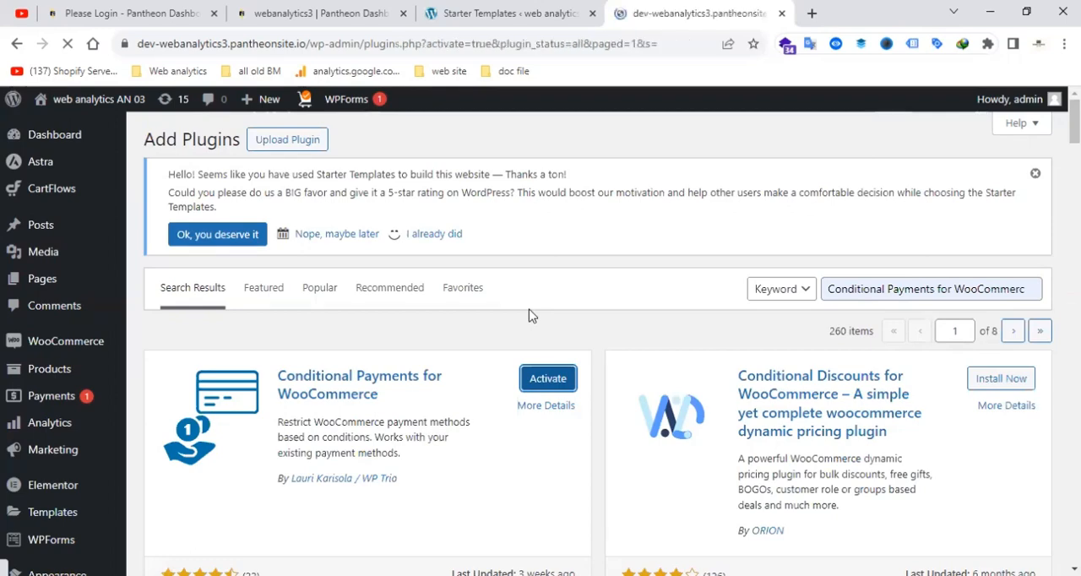
- Open the Conditional Payments plugin's conditions and go from there to WooCommerce's list of payment methods
{"action": "scroll", "coordinate": [591, 338], "scroll_direction": "down", "scroll_amount": 5}
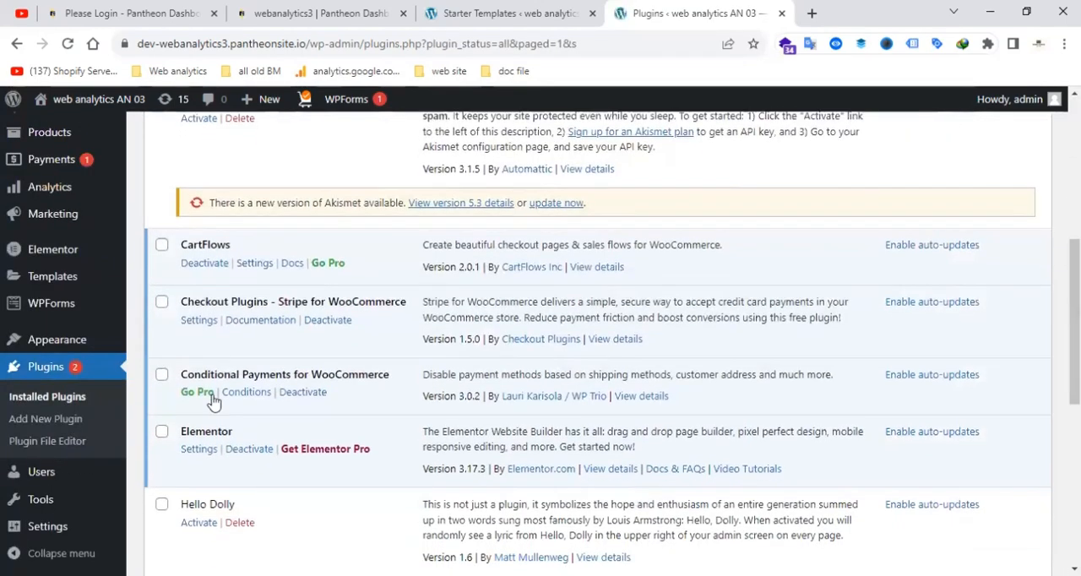
{"action": "left_click", "coordinate": [247, 393]}
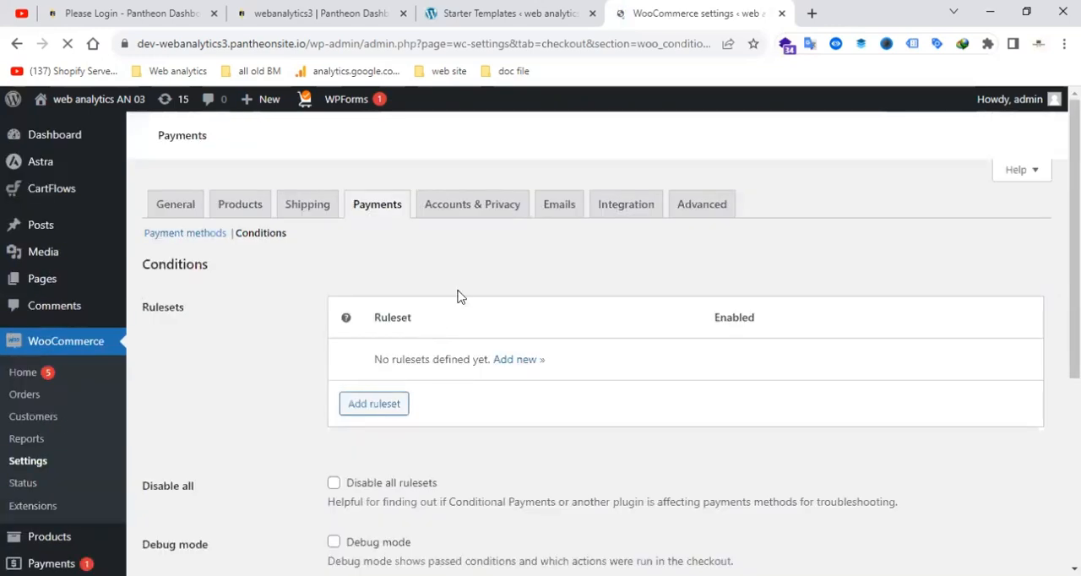
{"action": "left_click", "coordinate": [197, 235]}
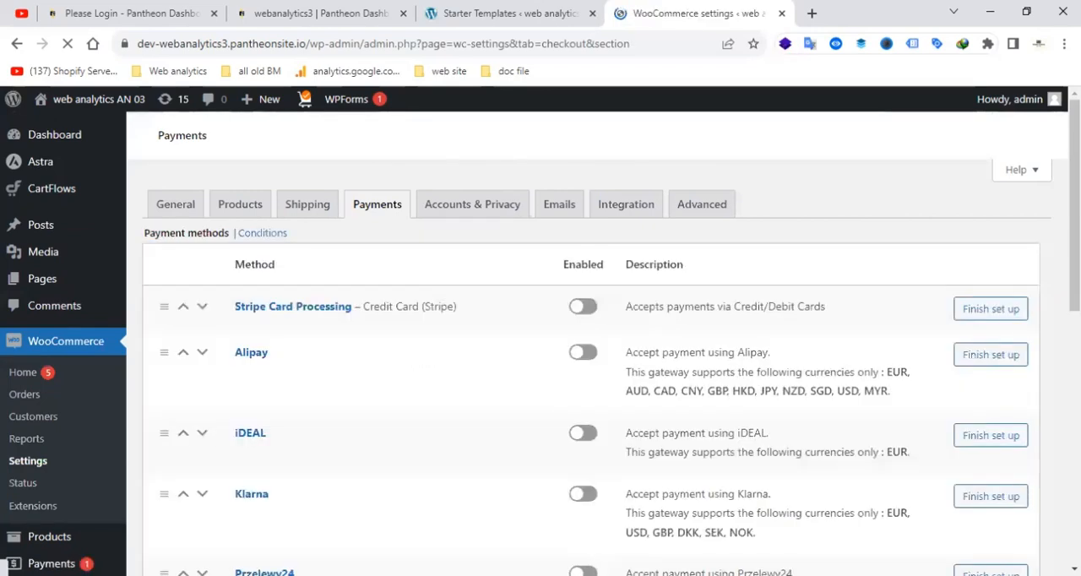
{"action": "scroll", "coordinate": [532, 350], "scroll_direction": "down", "scroll_amount": 4}
{"action": "scroll", "coordinate": [583, 338], "scroll_direction": "down", "scroll_amount": 2}
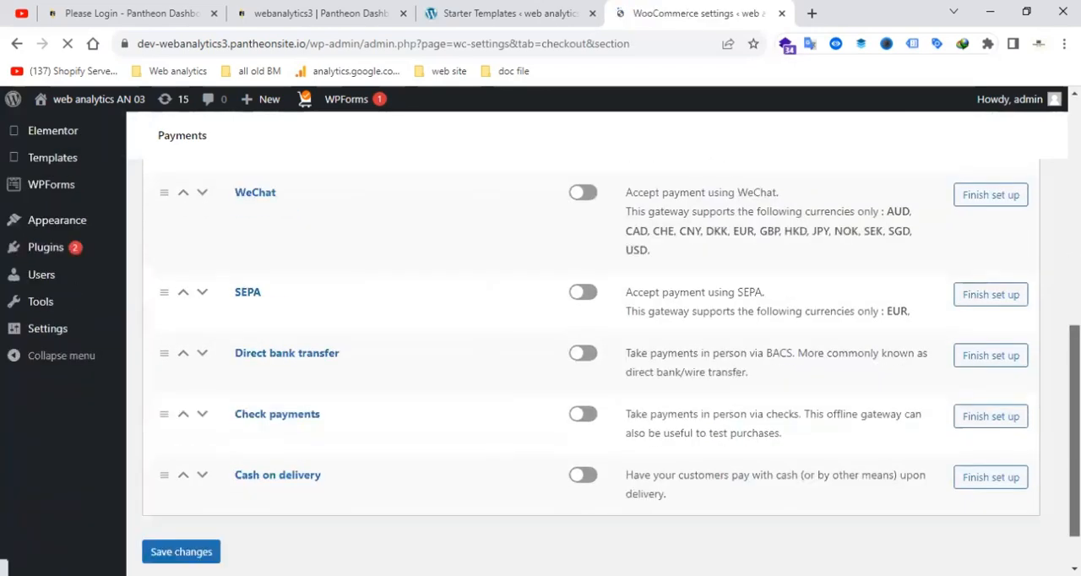
{"action": "scroll", "coordinate": [589, 448], "scroll_direction": "down", "scroll_amount": 1}
- Enable the Cash on delivery payment method for the store and save its settings
{"action": "left_click", "coordinate": [584, 441]}
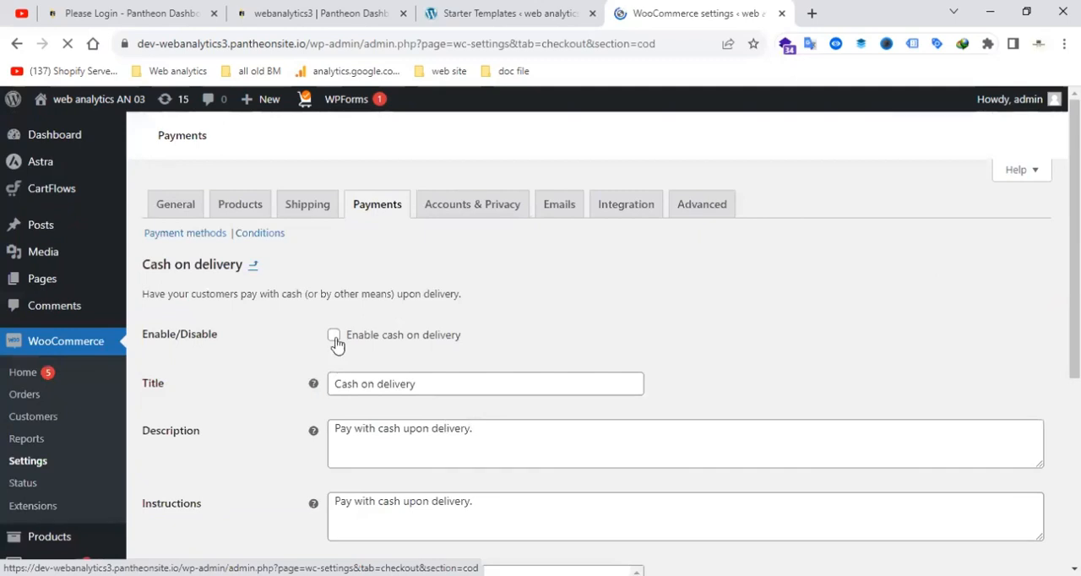
{"action": "left_click", "coordinate": [334, 337]}
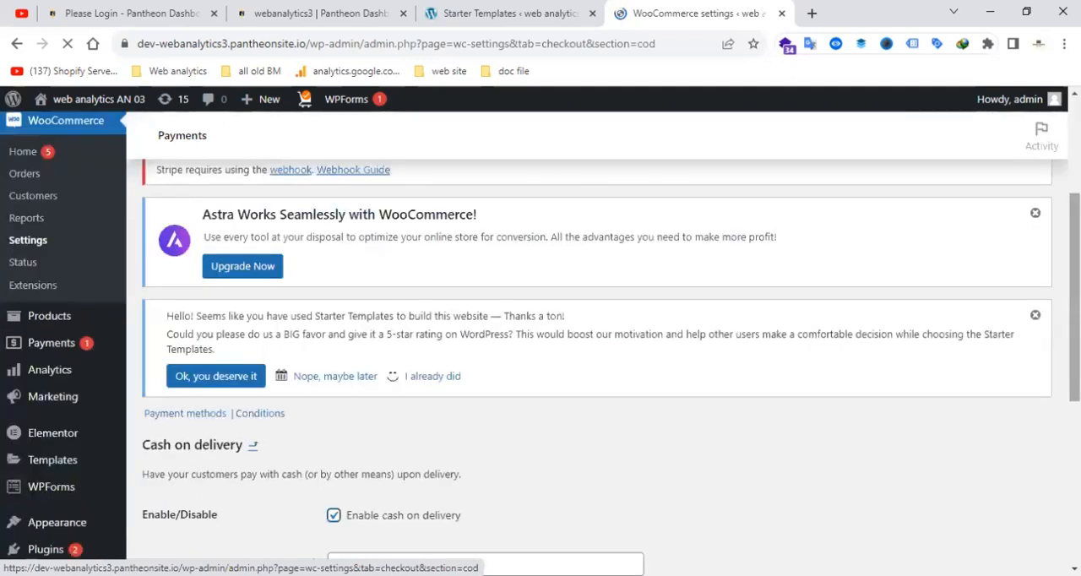
{"action": "scroll", "coordinate": [540, 380], "scroll_direction": "down", "scroll_amount": 3}
{"action": "scroll", "coordinate": [237, 494], "scroll_direction": "down", "scroll_amount": 1}
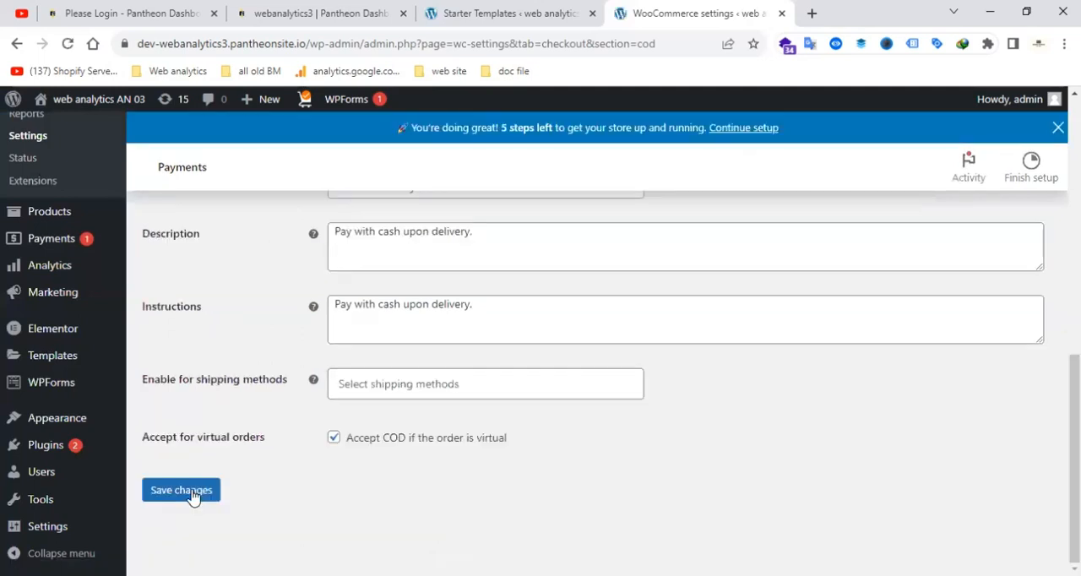
{"action": "left_click", "coordinate": [193, 497]}
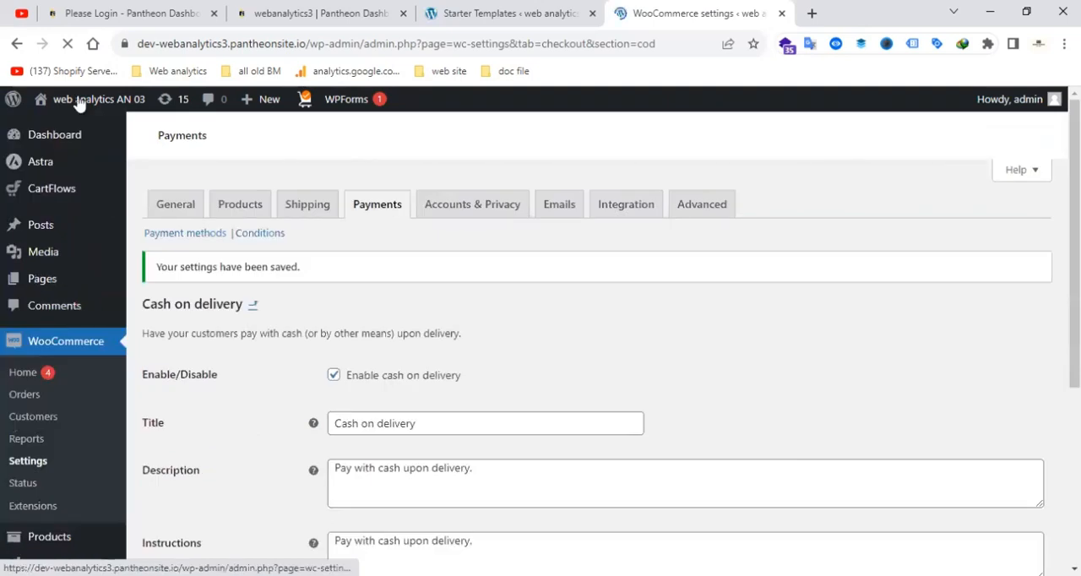
- Visit the live store, open the Hoya Obovatum product and add one to the cart
{"action": "mouse_move", "coordinate": [63, 98]}
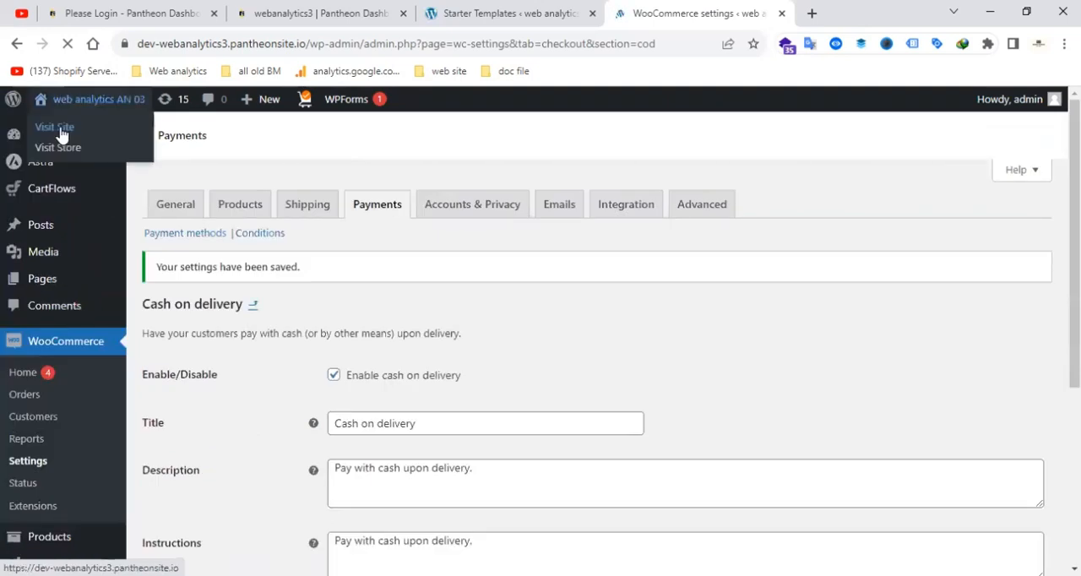
{"action": "left_click", "coordinate": [56, 127]}
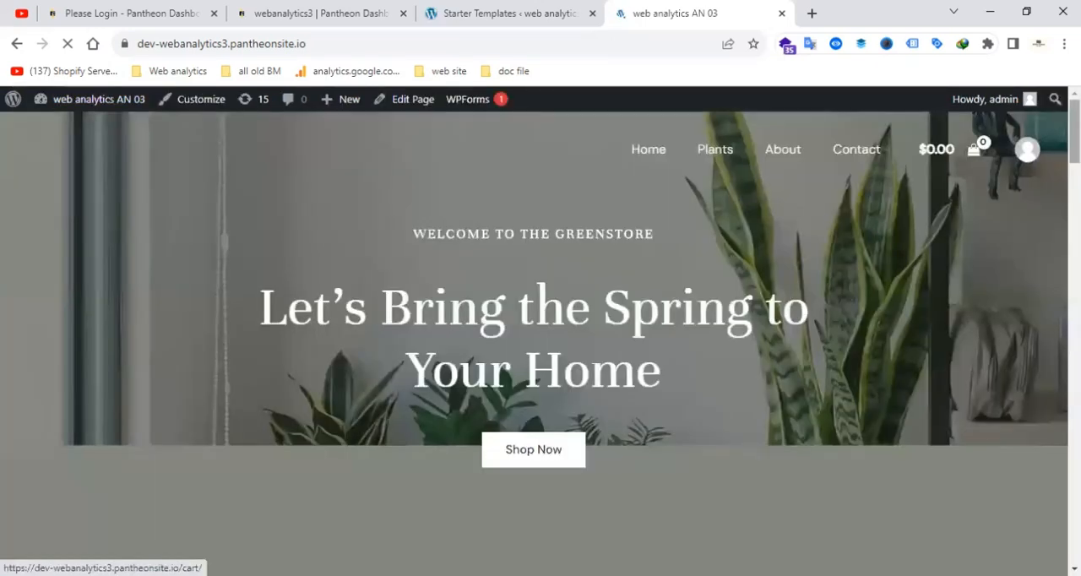
{"action": "scroll", "coordinate": [420, 422], "scroll_direction": "down", "scroll_amount": 8}
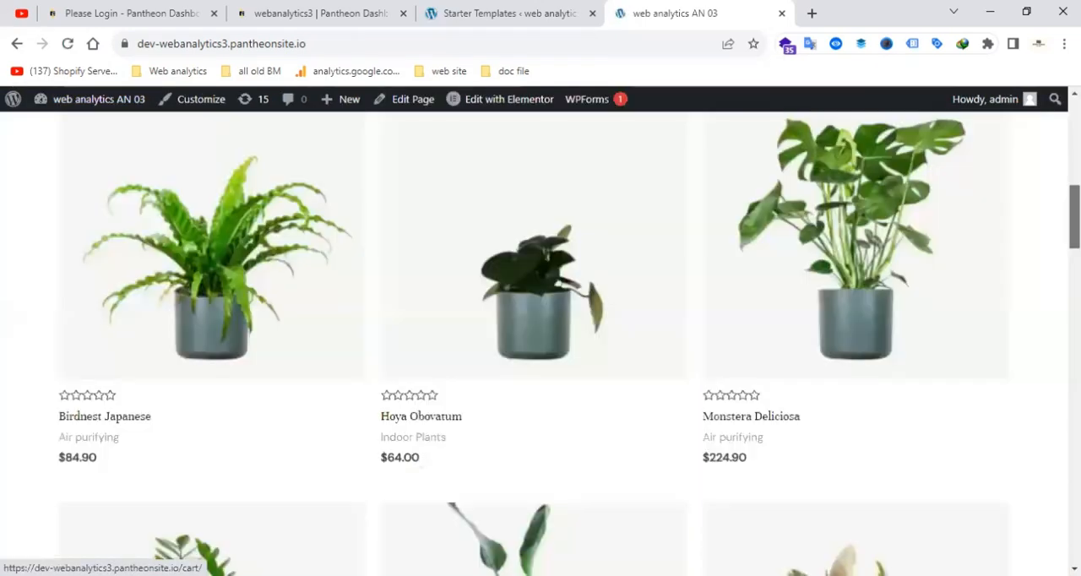
{"action": "left_click", "coordinate": [442, 415]}
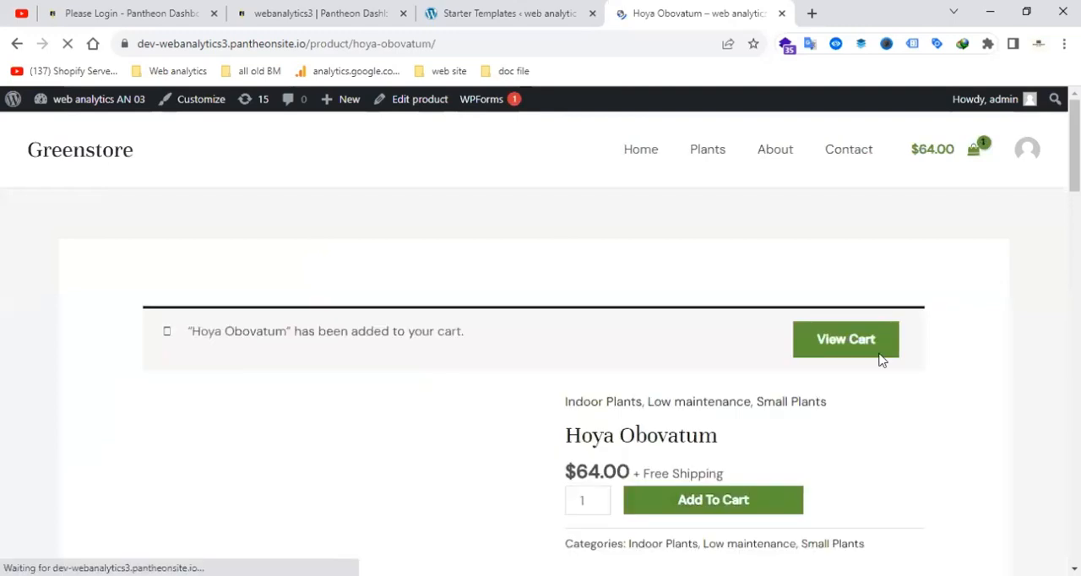
- View the cart with the Hoya Obovatum and proceed to the checkout's billing details
{"action": "left_click", "coordinate": [879, 354]}
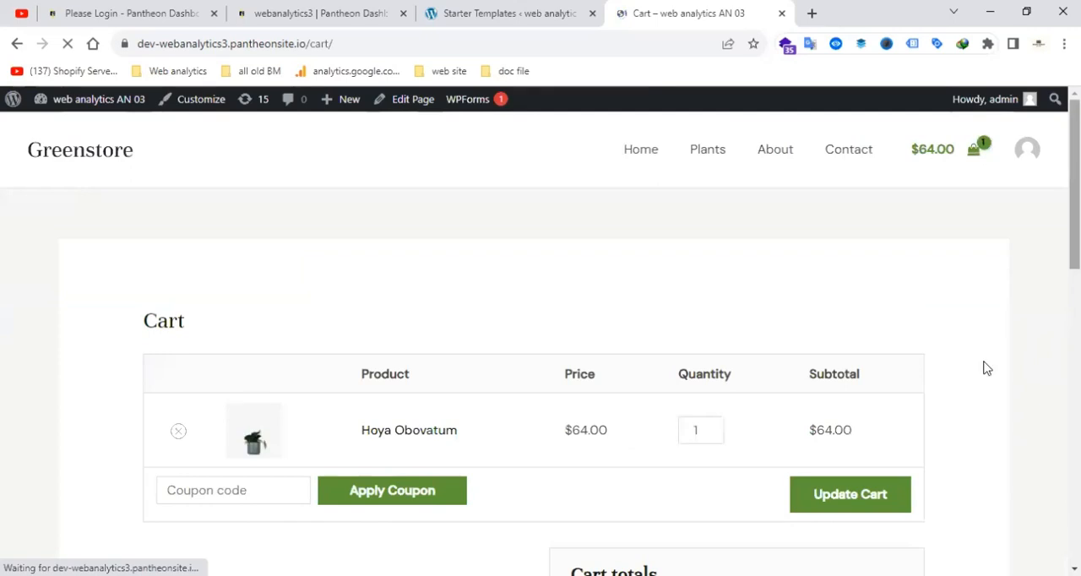
{"action": "scroll", "coordinate": [986, 368], "scroll_direction": "down", "scroll_amount": 5}
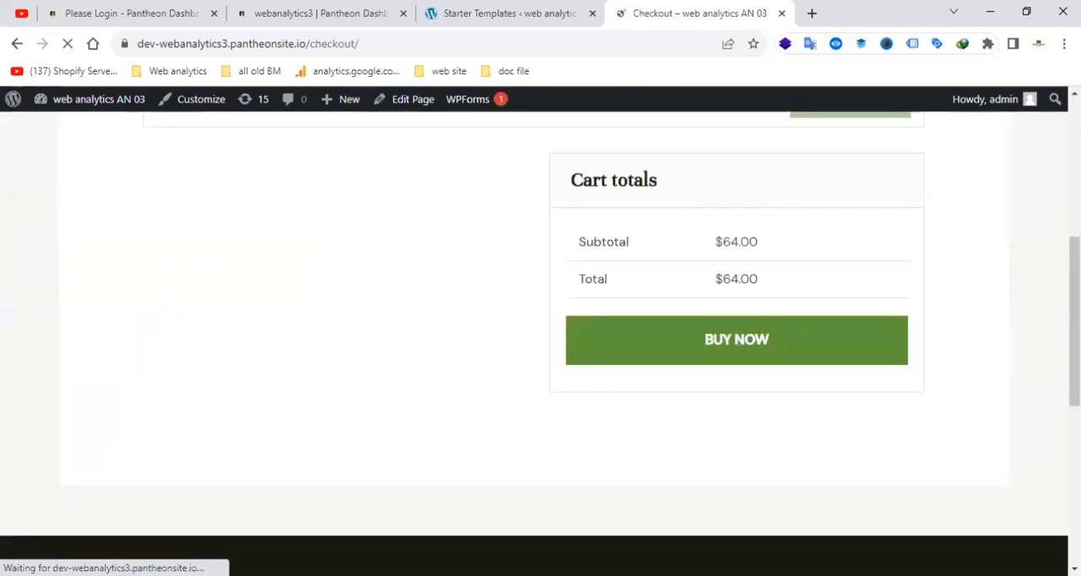
{"action": "scroll", "coordinate": [203, 212], "scroll_direction": "down", "scroll_amount": 4}
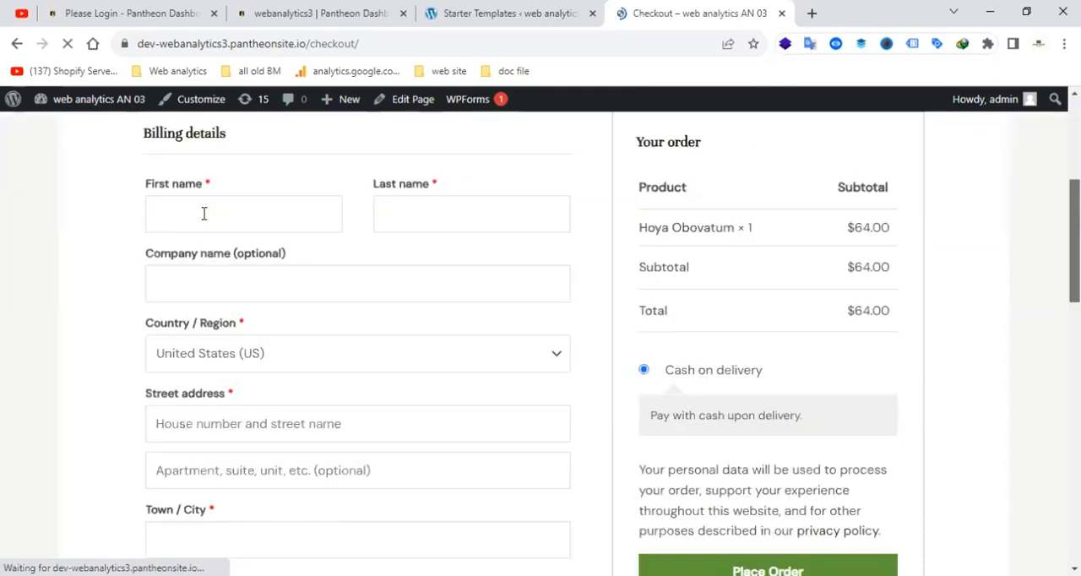
- Fill in the customer's billing details from the saved suggestion, with Bangladesh as the country, and select a district
{"action": "left_click", "coordinate": [255, 224]}
{"action": "left_click", "coordinate": [262, 268]}
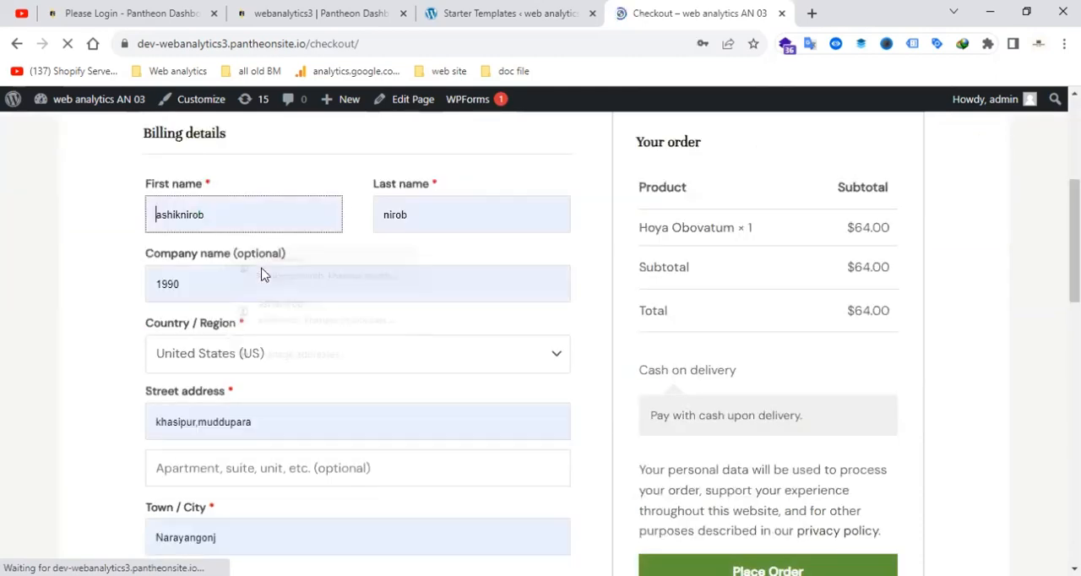
{"action": "left_click", "coordinate": [297, 362]}
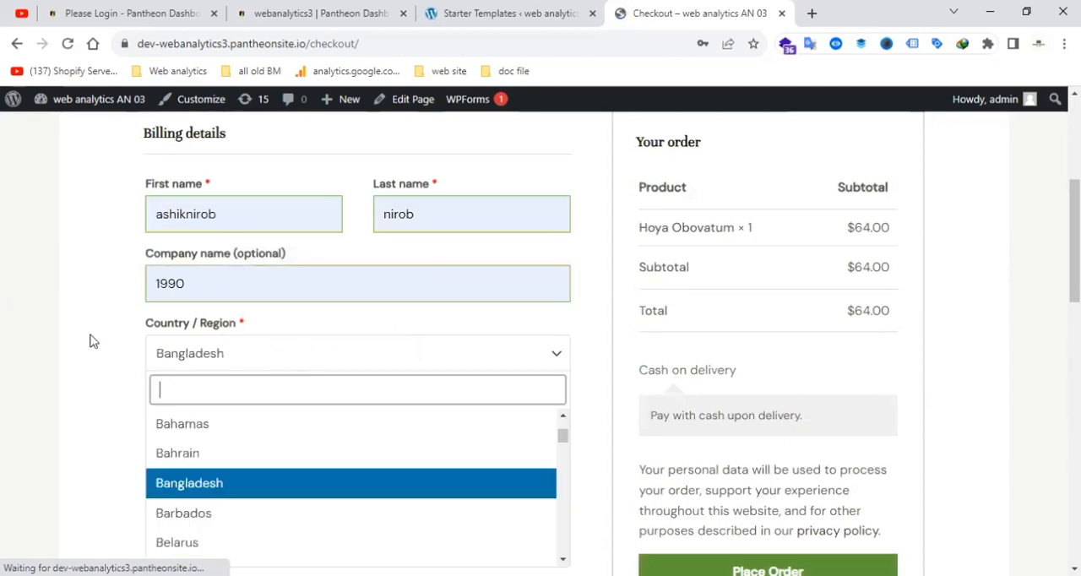
{"action": "left_click", "coordinate": [886, 343]}
{"action": "scroll", "coordinate": [369, 292], "scroll_direction": "down", "scroll_amount": 4}
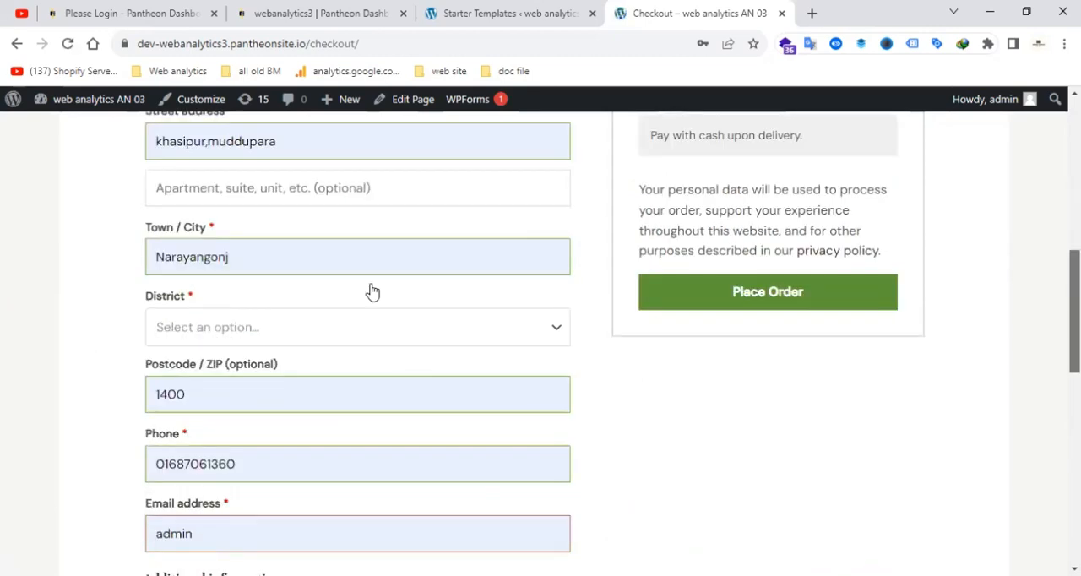
{"action": "scroll", "coordinate": [292, 301], "scroll_direction": "down", "scroll_amount": 1}
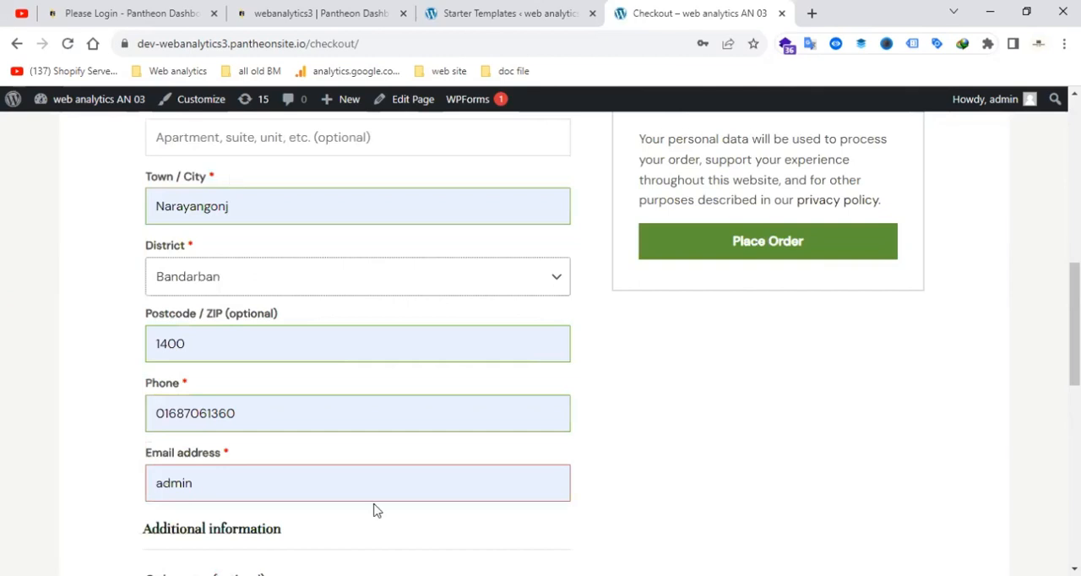
- Replace the billing email address with the customer's email from the saved suggestion
{"action": "left_click_drag", "start_coordinate": [236, 472], "coordinate": [110, 475]}
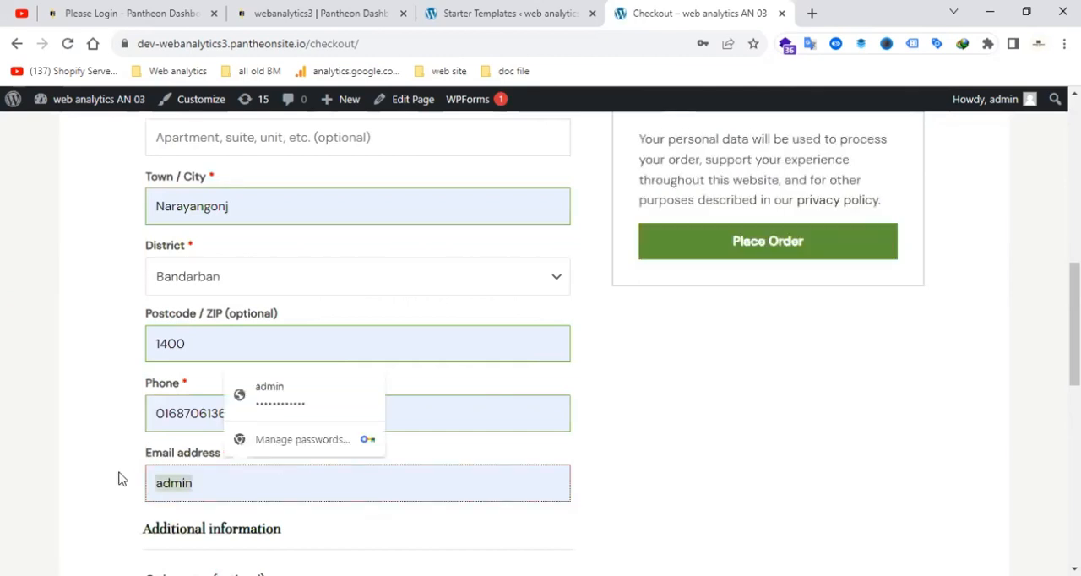
{"action": "key", "text": "BackSpace"}
{"action": "type", "text": "as"}
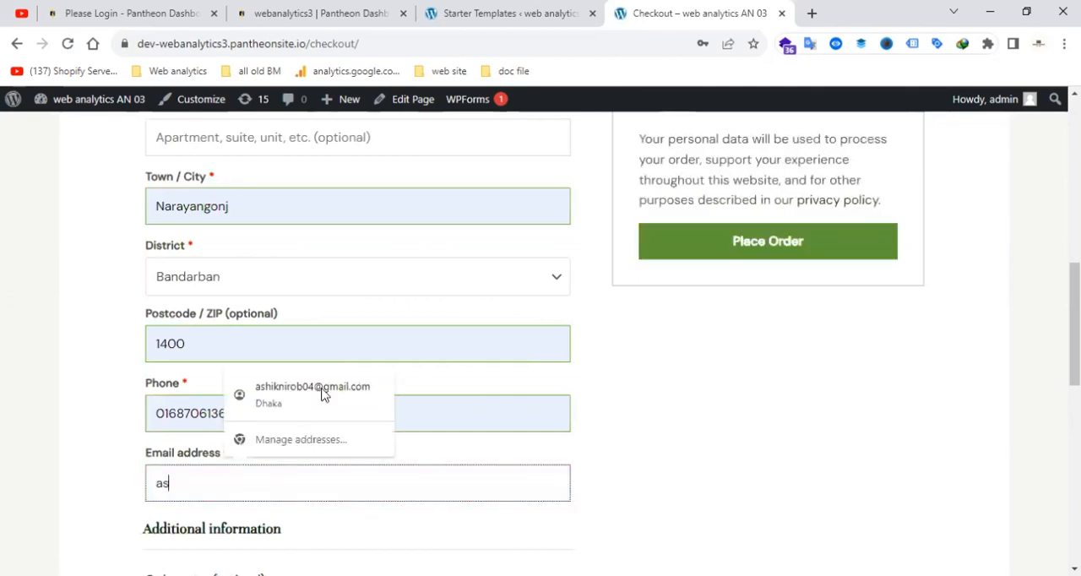
{"action": "left_click", "coordinate": [325, 391]}
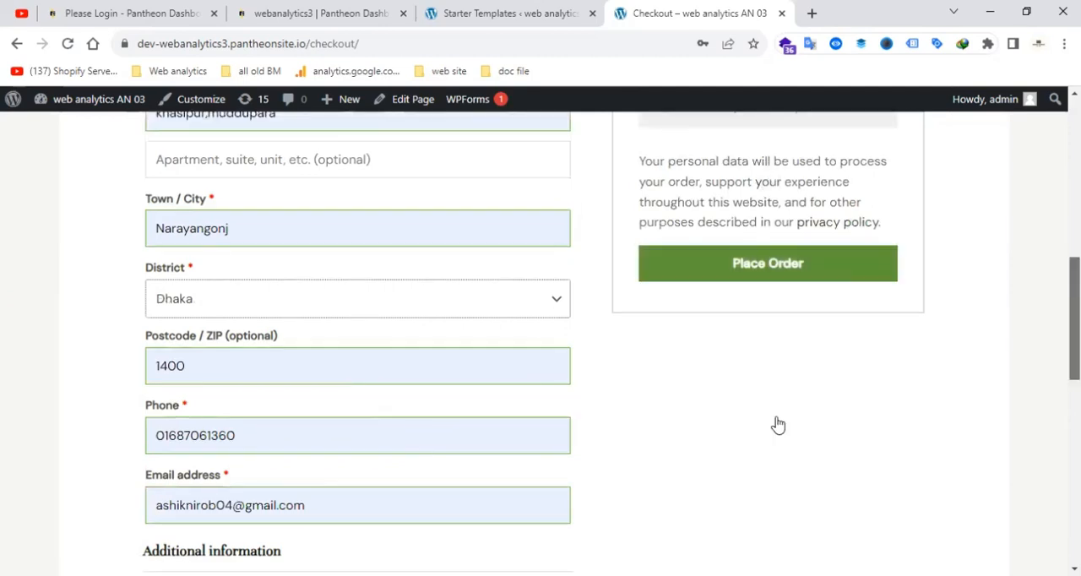
- Place the Hoya Obovatum order with cash on delivery and look over the order confirmation
{"action": "scroll", "coordinate": [777, 425], "scroll_direction": "up", "scroll_amount": 2}
{"action": "left_click", "coordinate": [784, 415]}
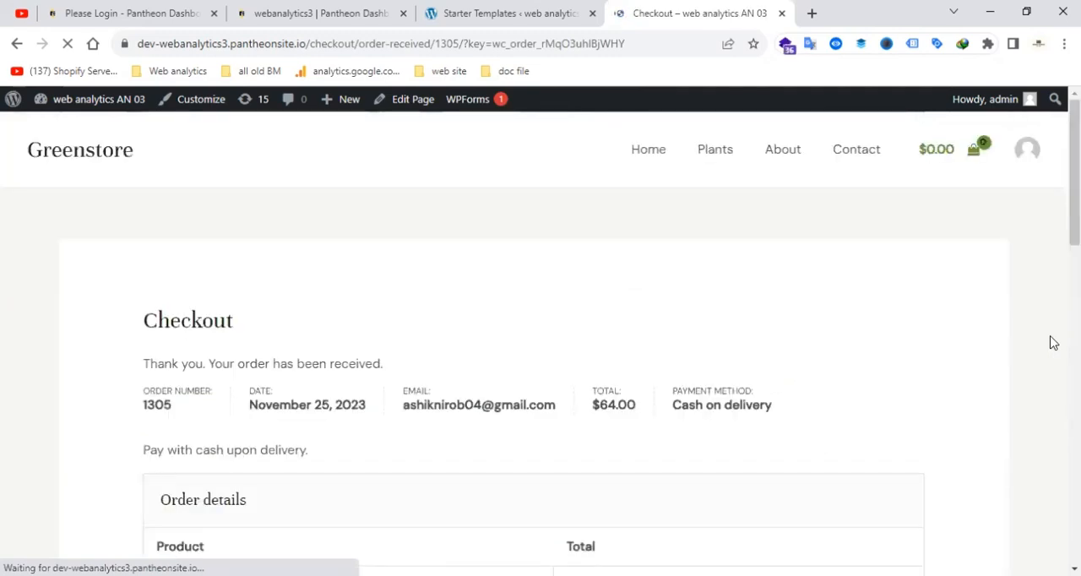
{"action": "scroll", "coordinate": [808, 296], "scroll_direction": "down", "scroll_amount": 2}
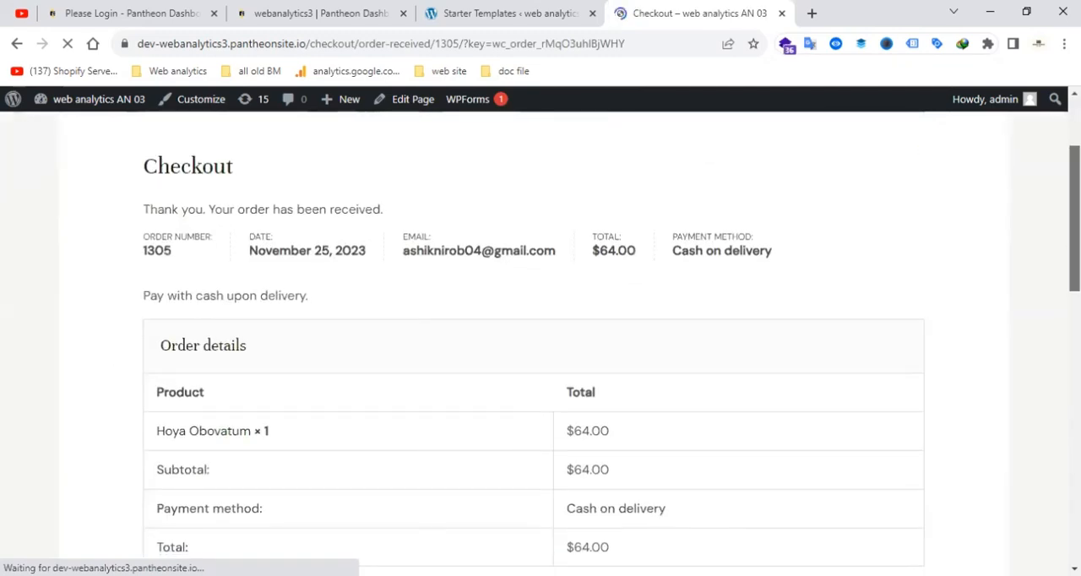
{"action": "scroll", "coordinate": [807, 295], "scroll_direction": "up", "scroll_amount": 2}
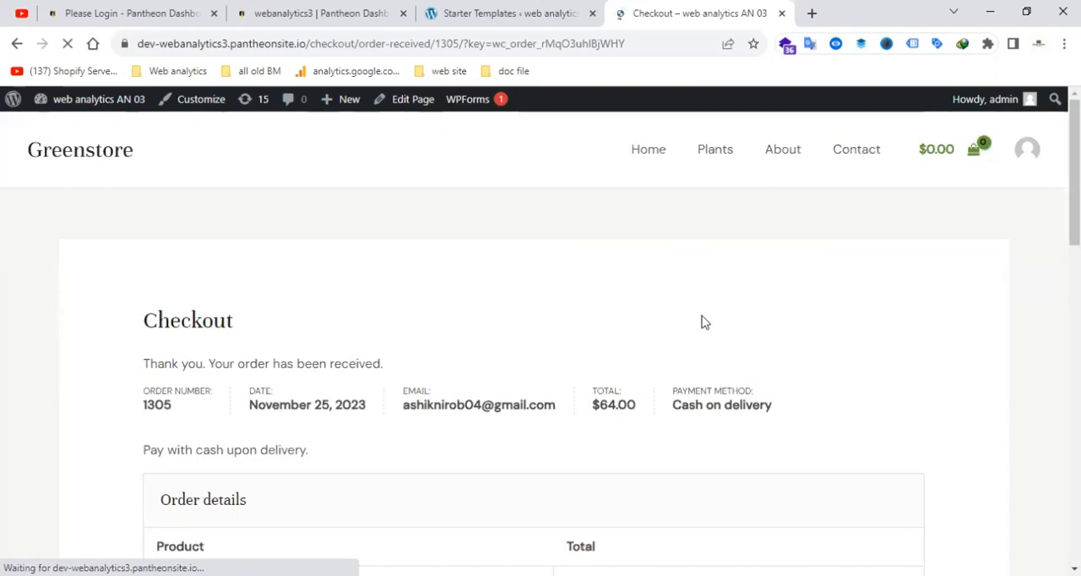